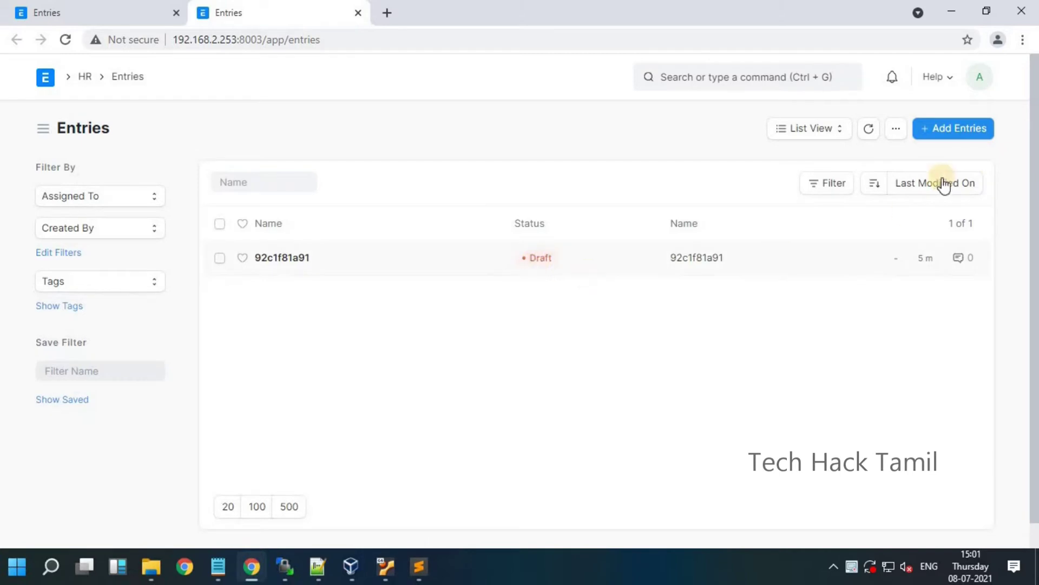
Step: Create an Entries record 'Tech' with an email, Male gender, contact number and address, saved as draft
key(ctrl+b)
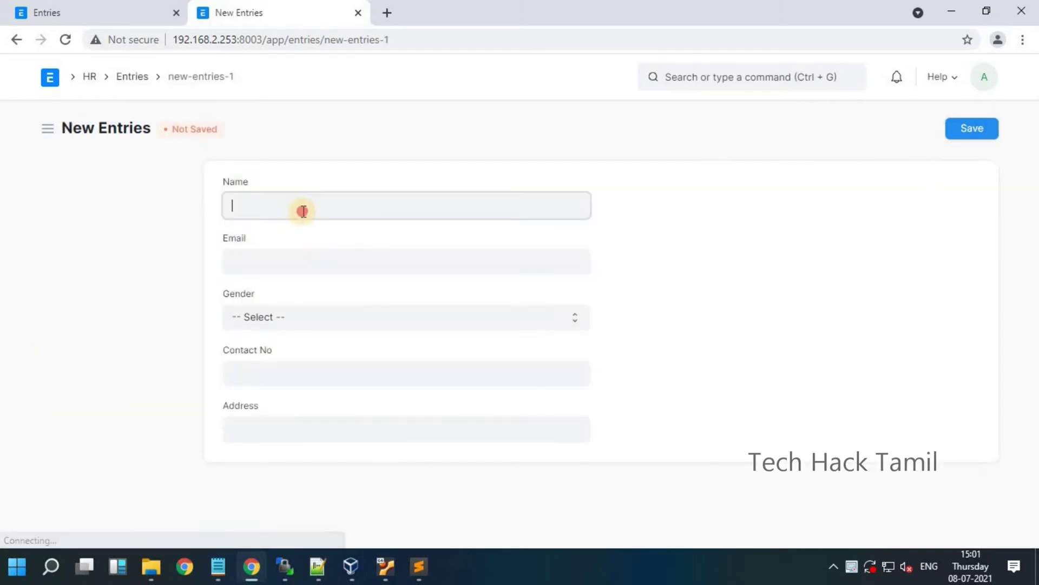
text(Te)
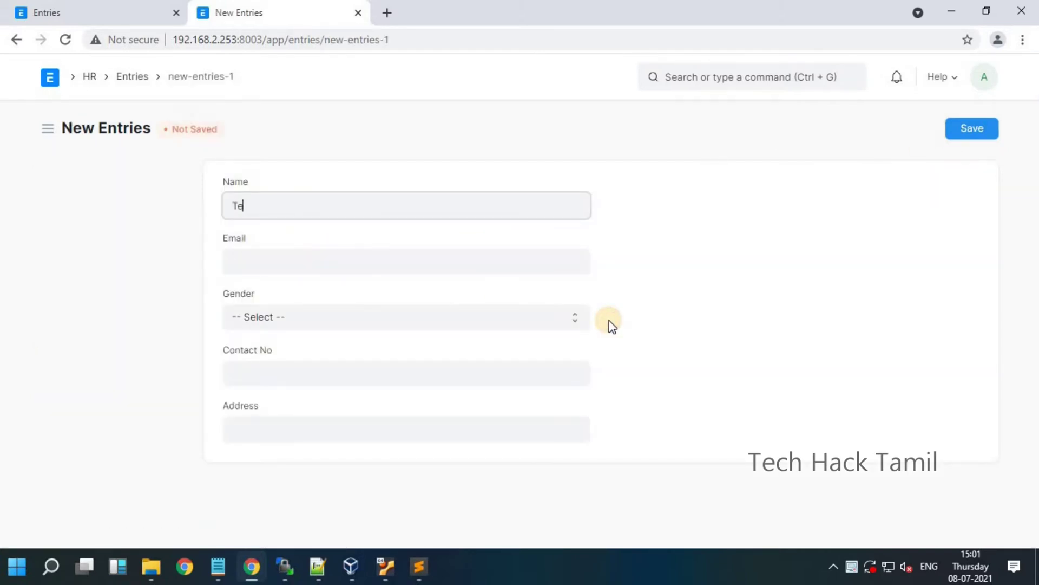
text(ch)
click(296, 267)
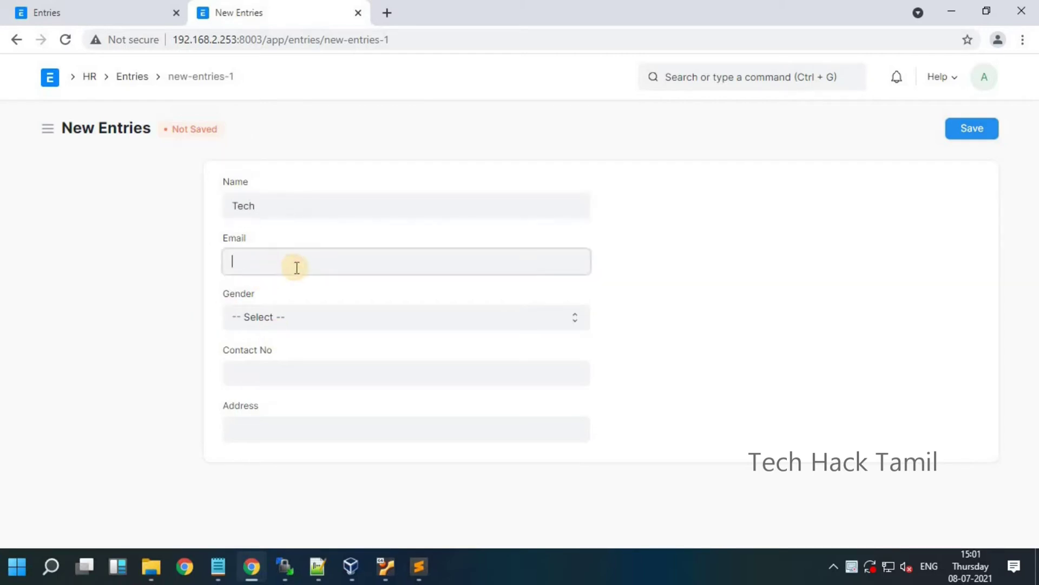
click(274, 325)
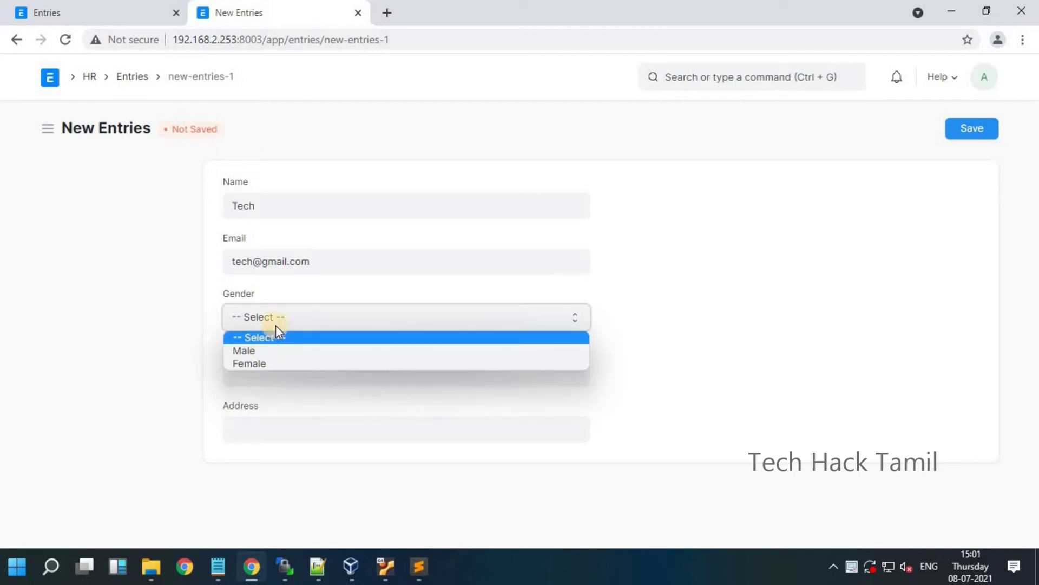
key(Down)
key(Return)
click(321, 386)
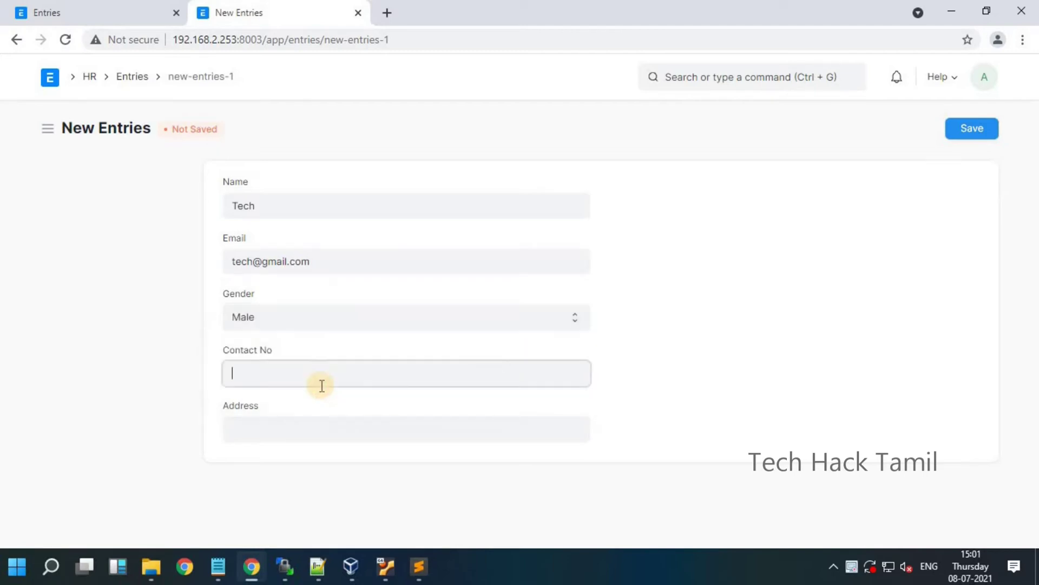
key(Tab)
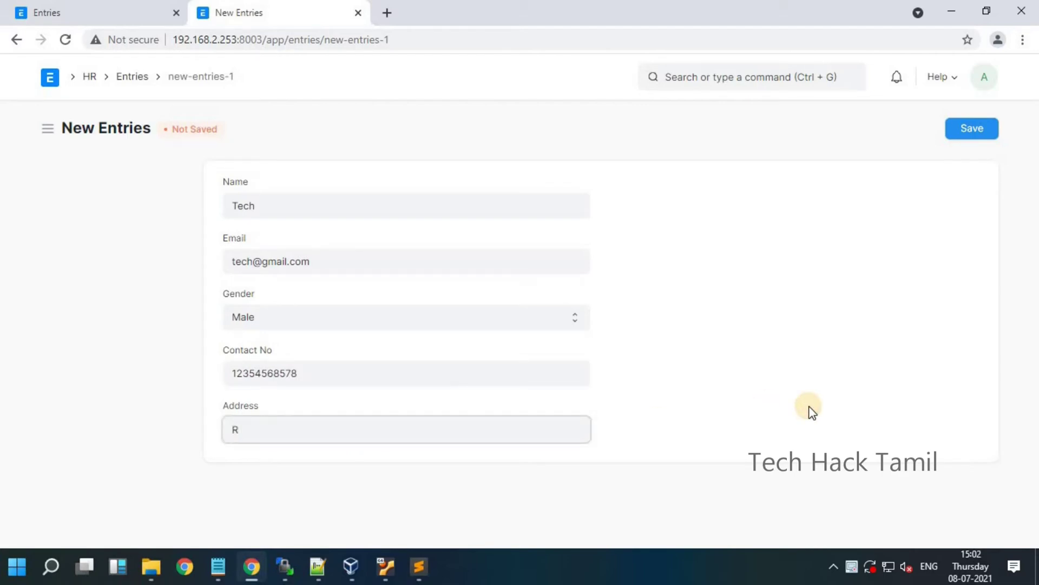
text(Region Street)
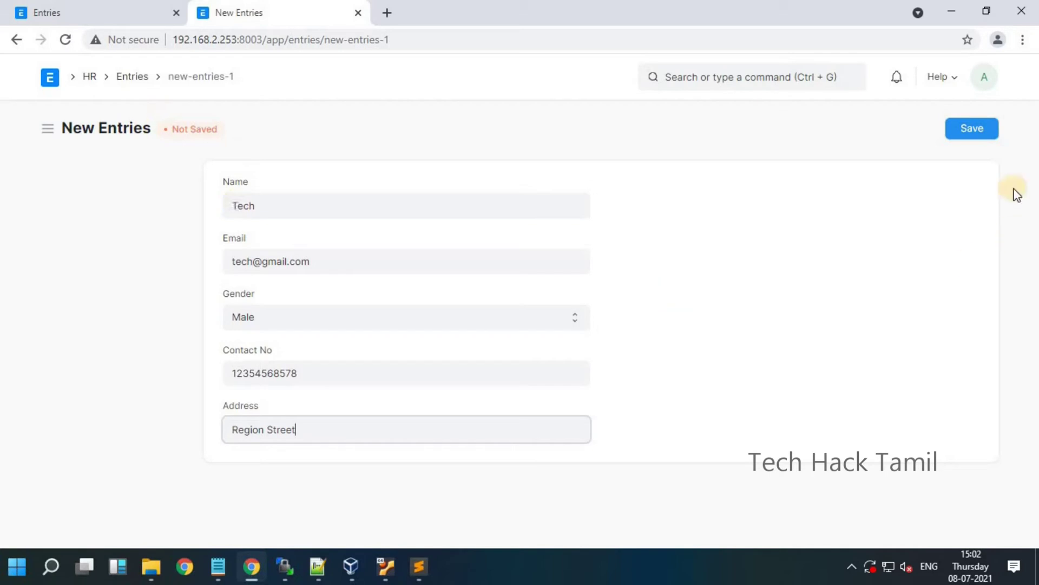
click(981, 130)
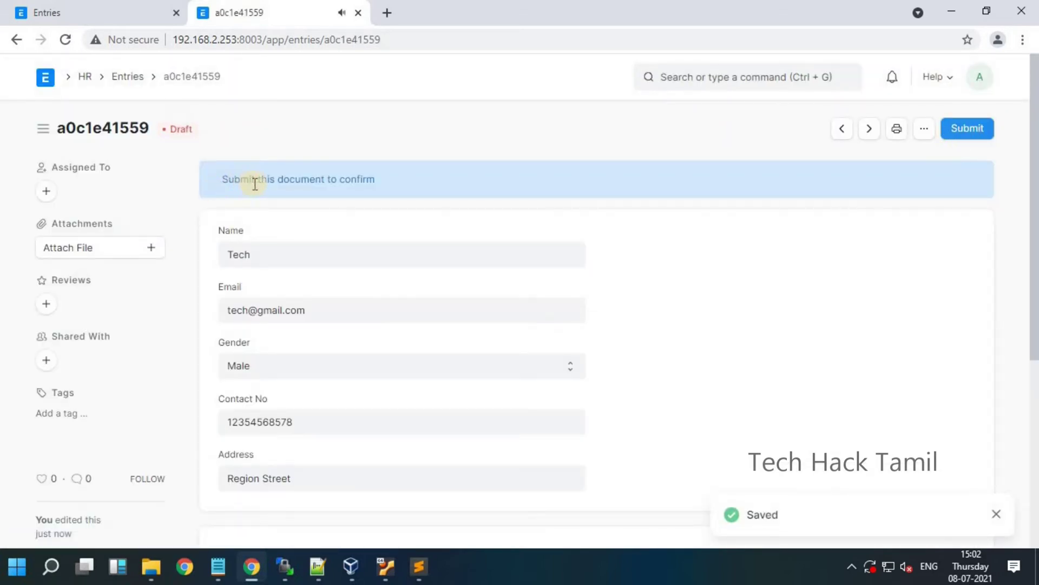
Step: Permanently submit record a0c1e41559, then check it from the Entries list
drag(234, 179, 294, 202)
triple_click(292, 198)
click(968, 129)
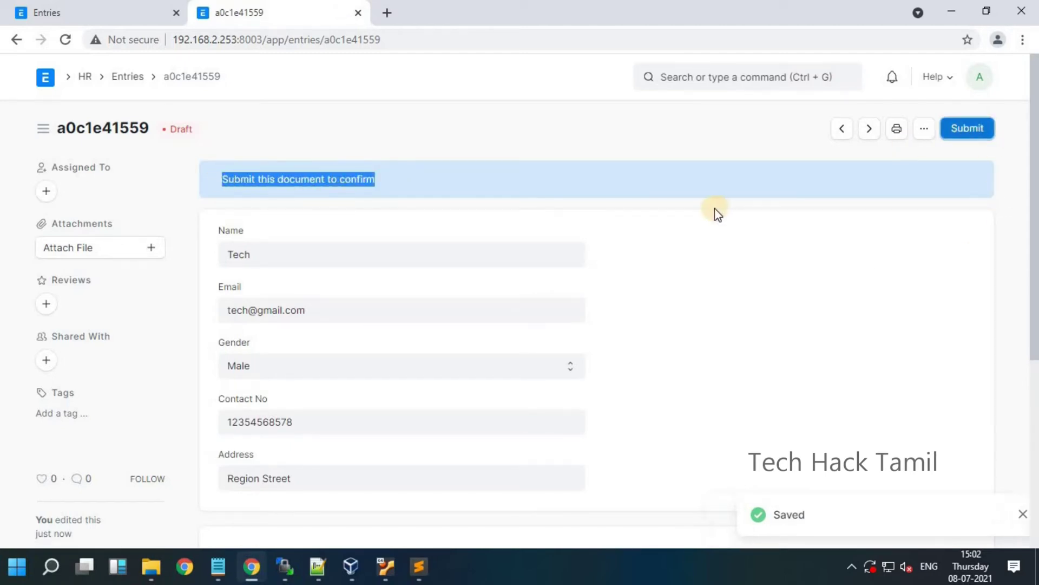
click(699, 196)
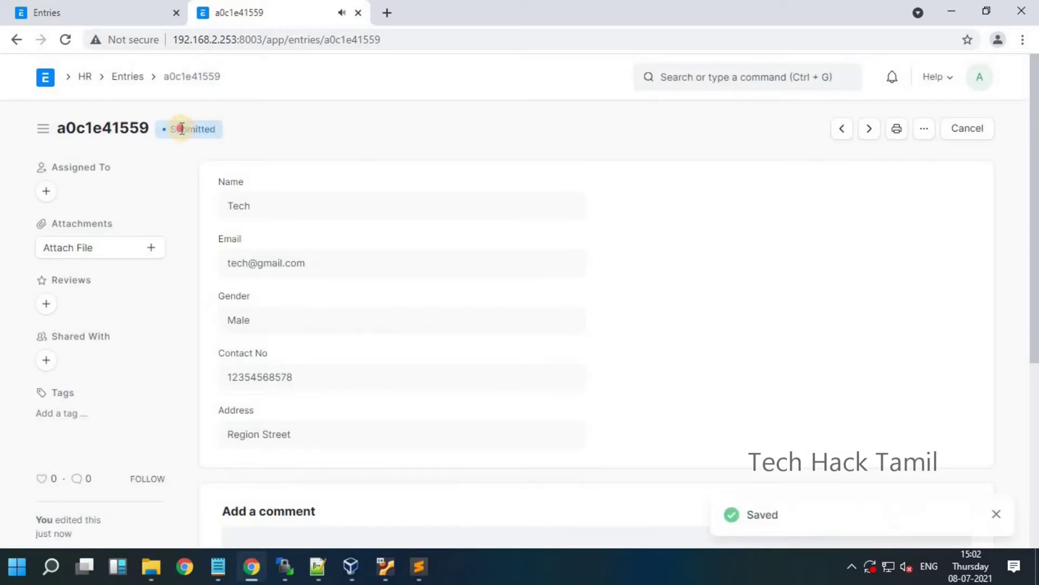
click(194, 150)
click(142, 90)
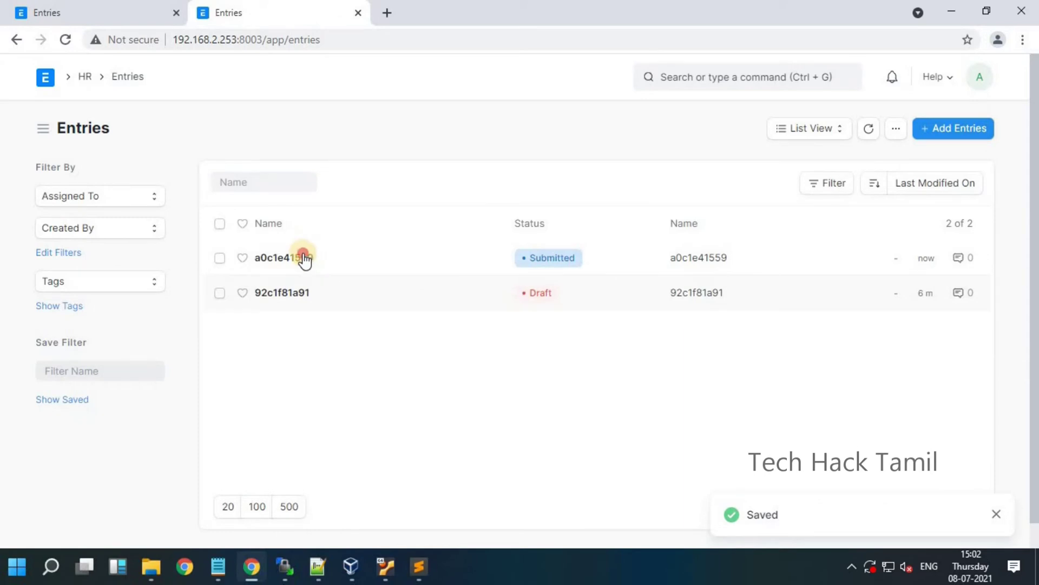
key(alt+Left)
click(283, 207)
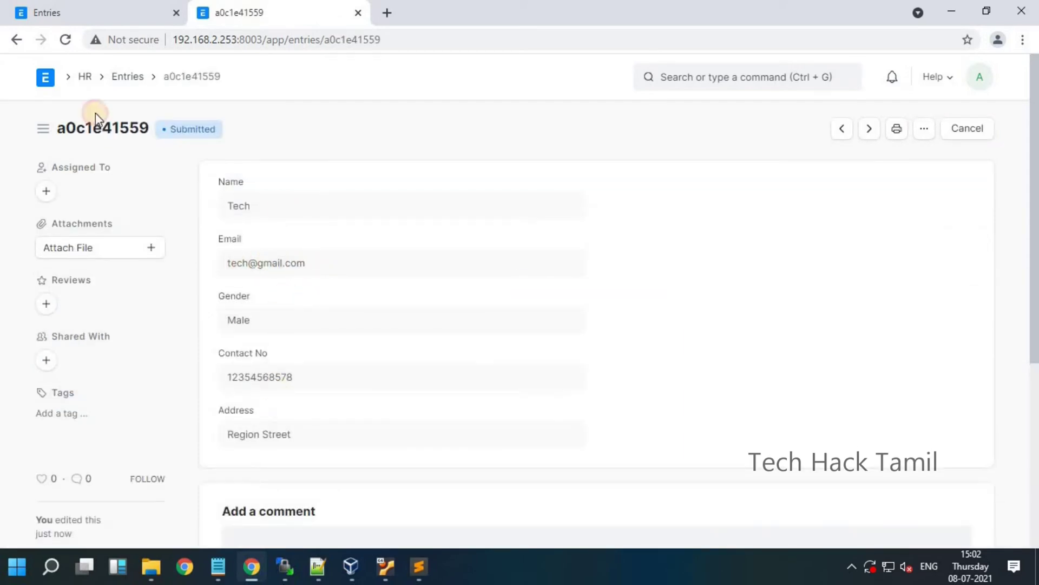
click(115, 80)
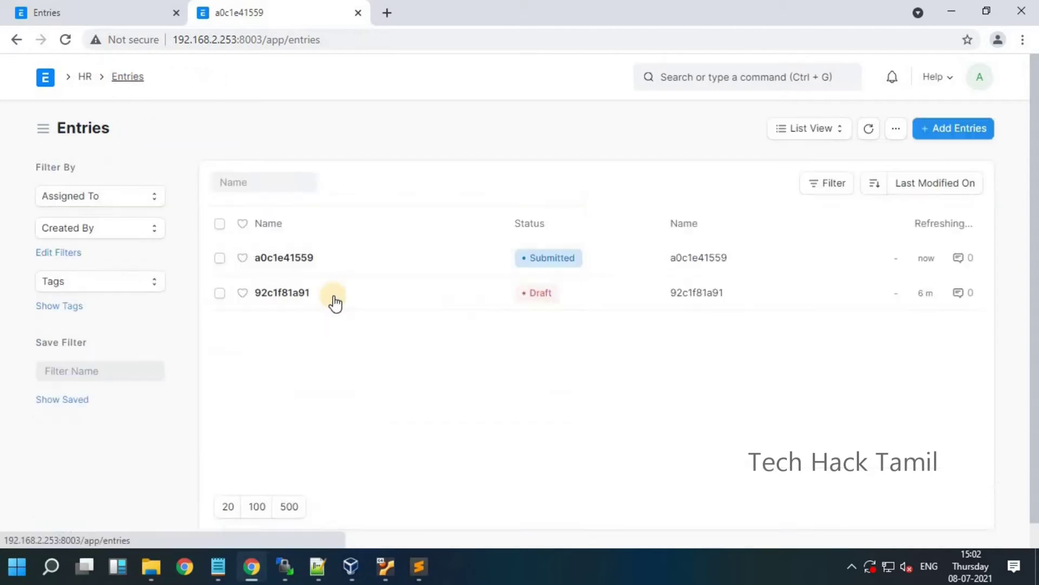
Step: Rename draft 92c1f81a91 to 'Tech hack1', save it, and return to the Entries list
click(291, 297)
click(425, 254)
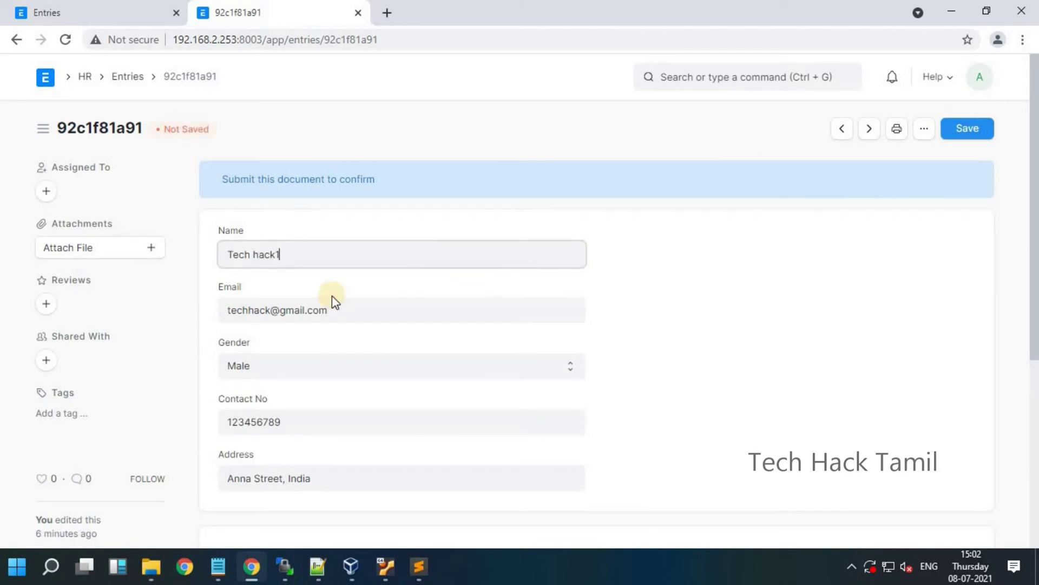
text(1)
click(971, 137)
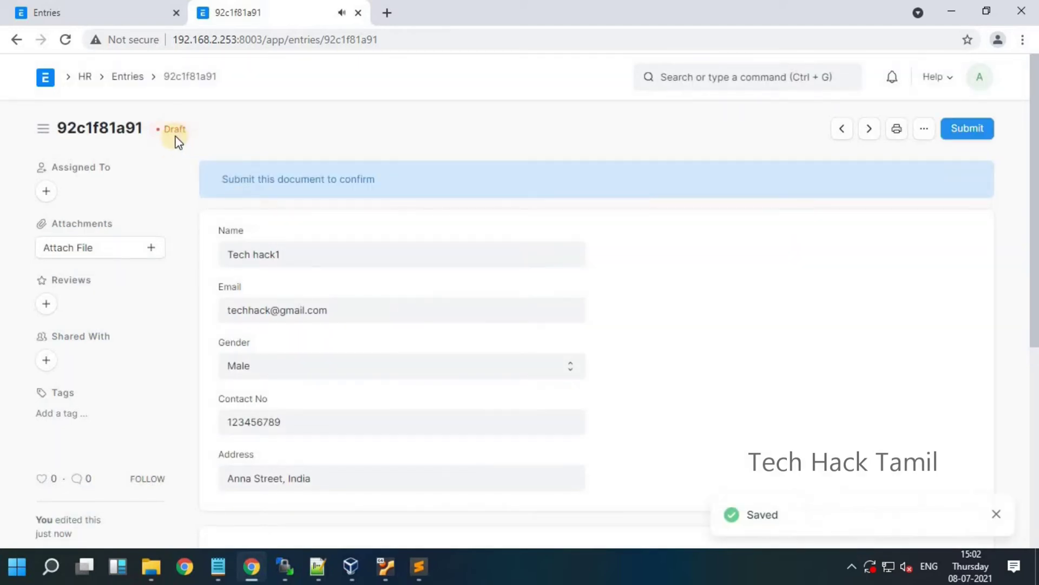
drag(162, 128, 184, 145)
click(130, 77)
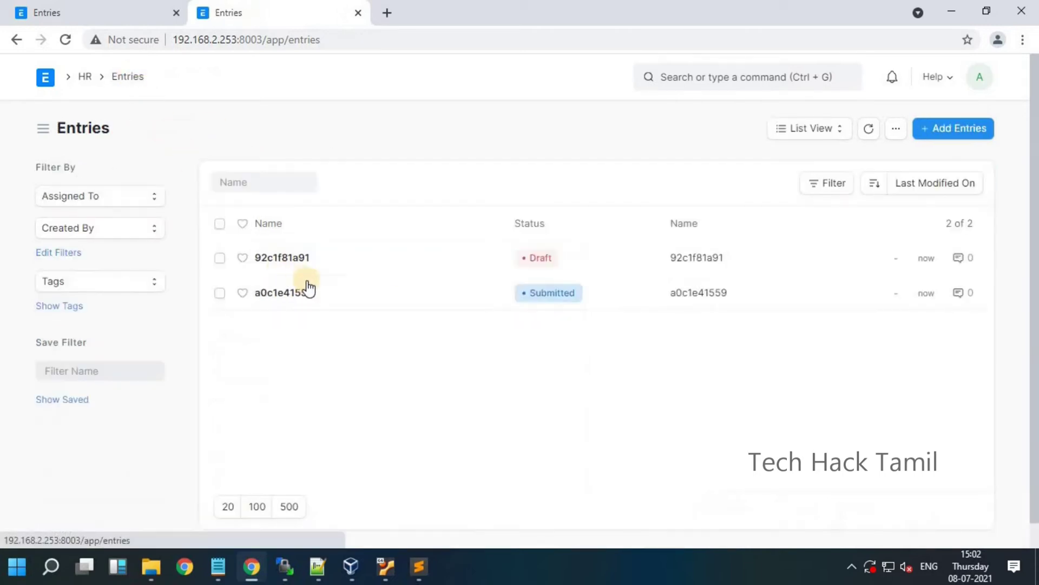
Step: Review the Entries DocType's naming options, highlighting the field:[fieldname] rule
click(111, 10)
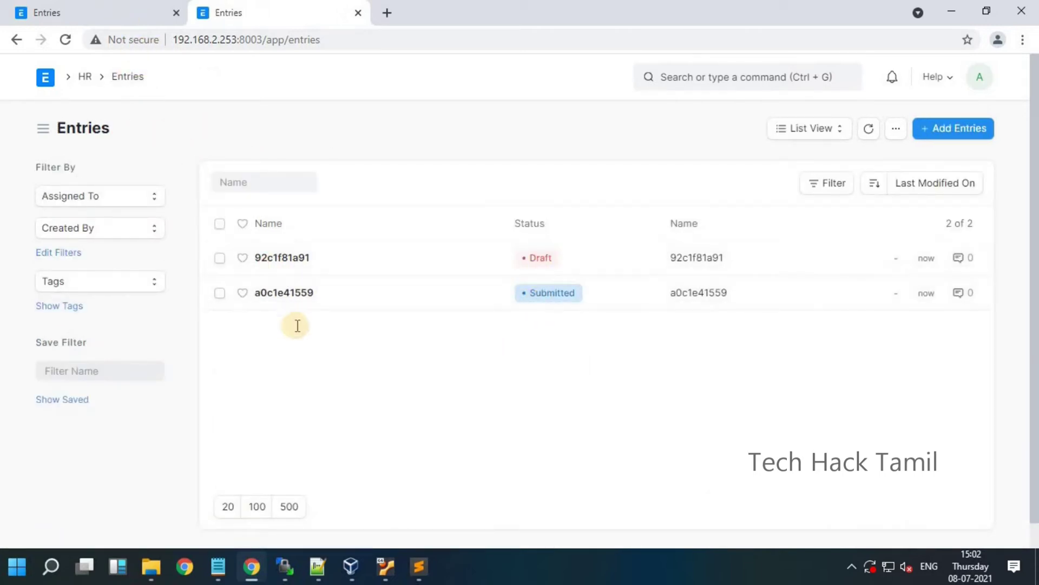
scroll(320, 320, down, 3)
scroll(251, 301, up, 3)
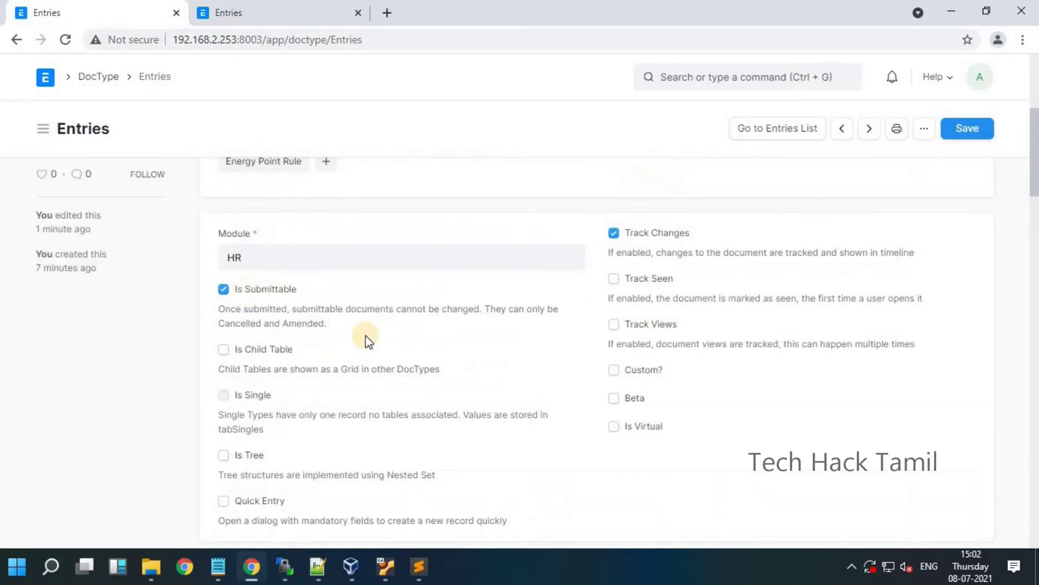
scroll(398, 357, down, 10)
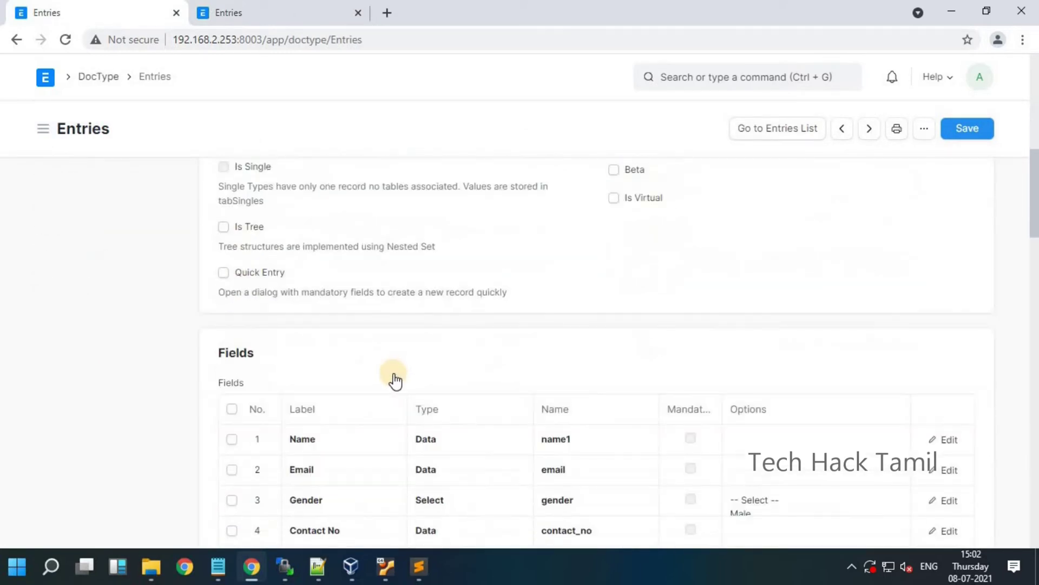
scroll(327, 415, down, 1)
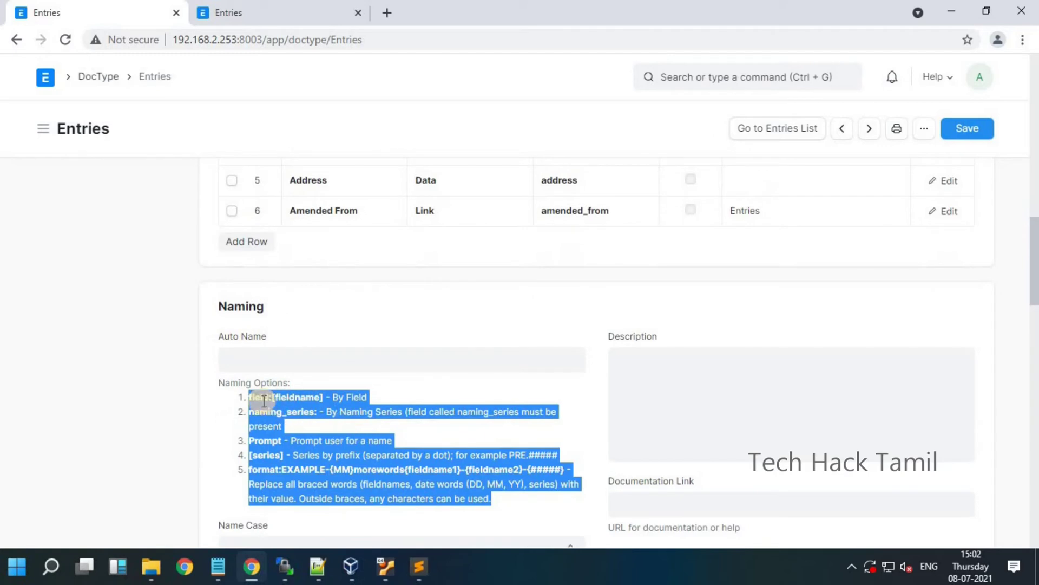
click(246, 395)
drag(248, 397, 497, 495)
click(279, 352)
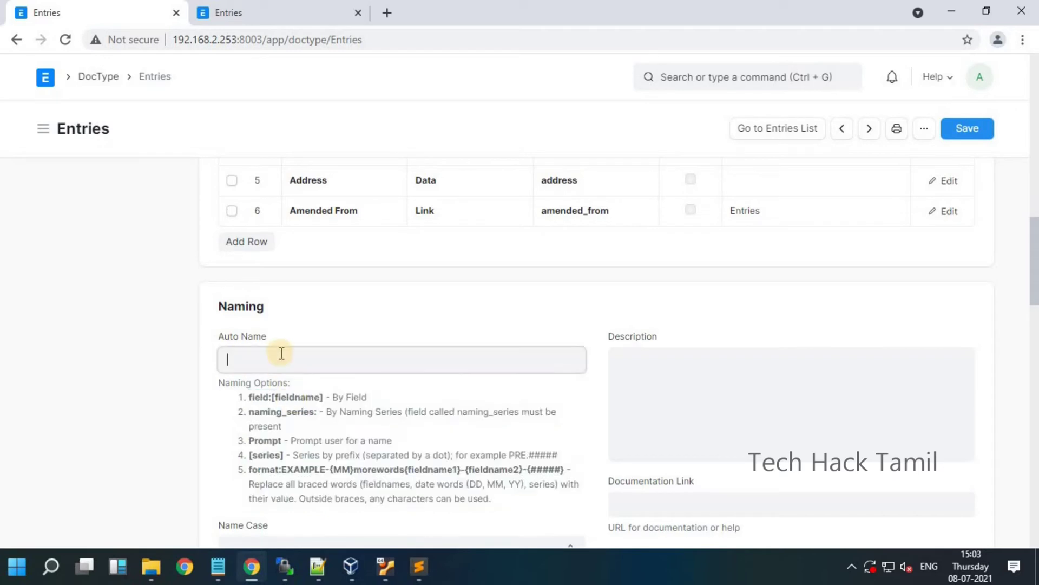
scroll(278, 352, down, 1)
drag(249, 322, 320, 323)
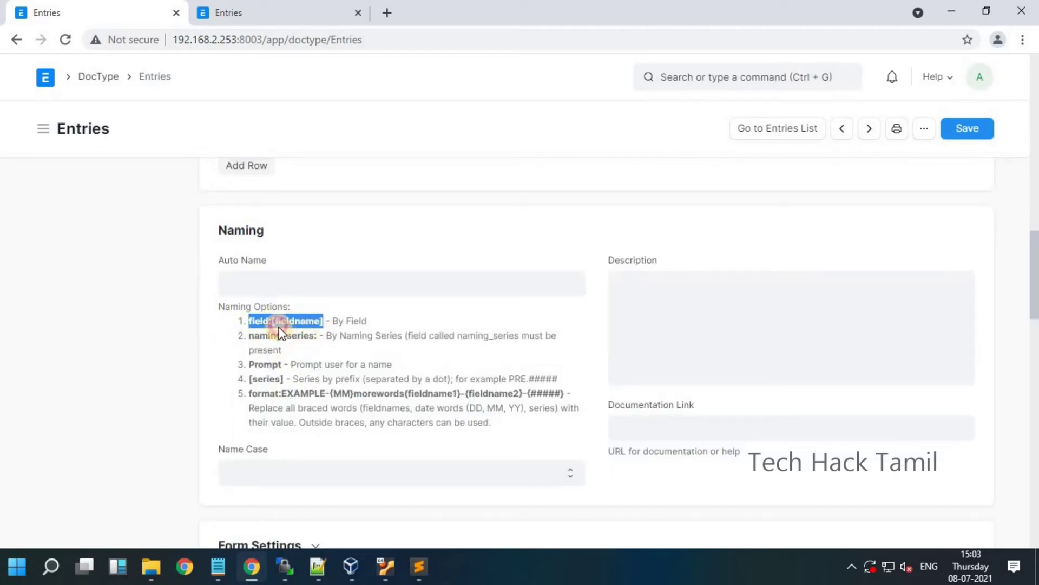
Step: Set Auto Name to field:name1, save the DocType, and go to the Entries list
click(279, 286)
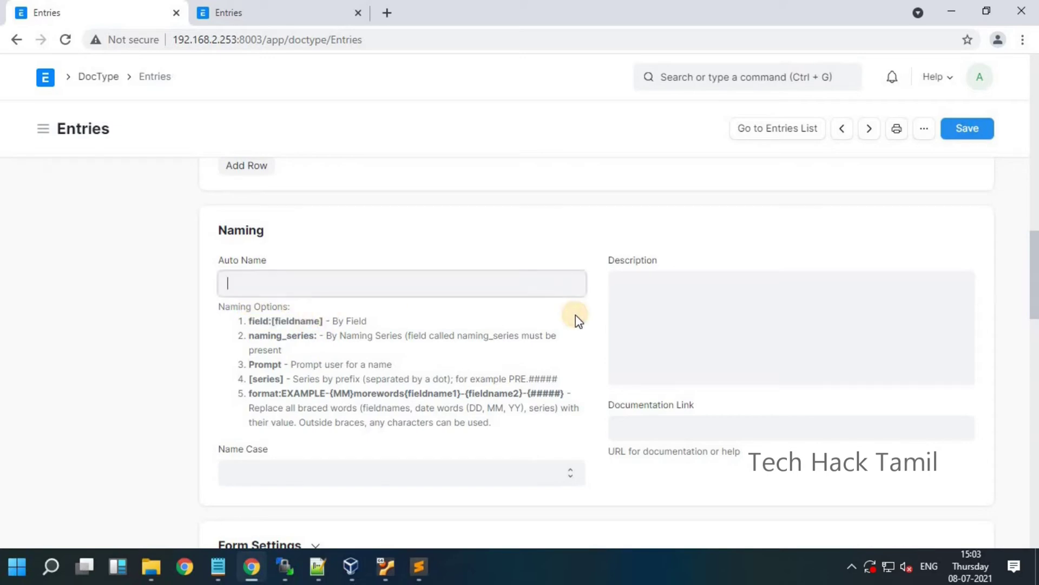
text(field:)
scroll(583, 376, up, 4)
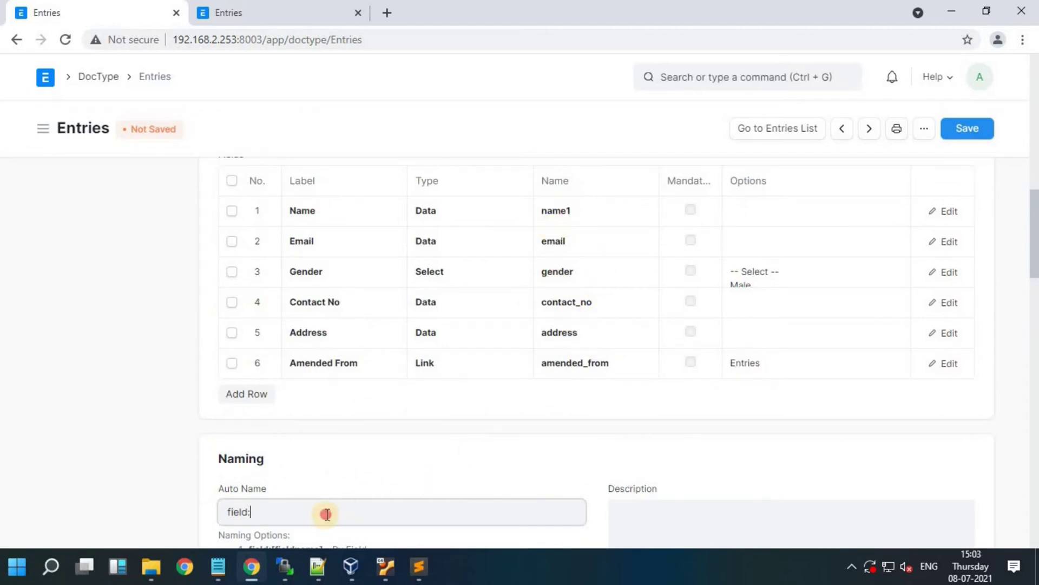
text(name1)
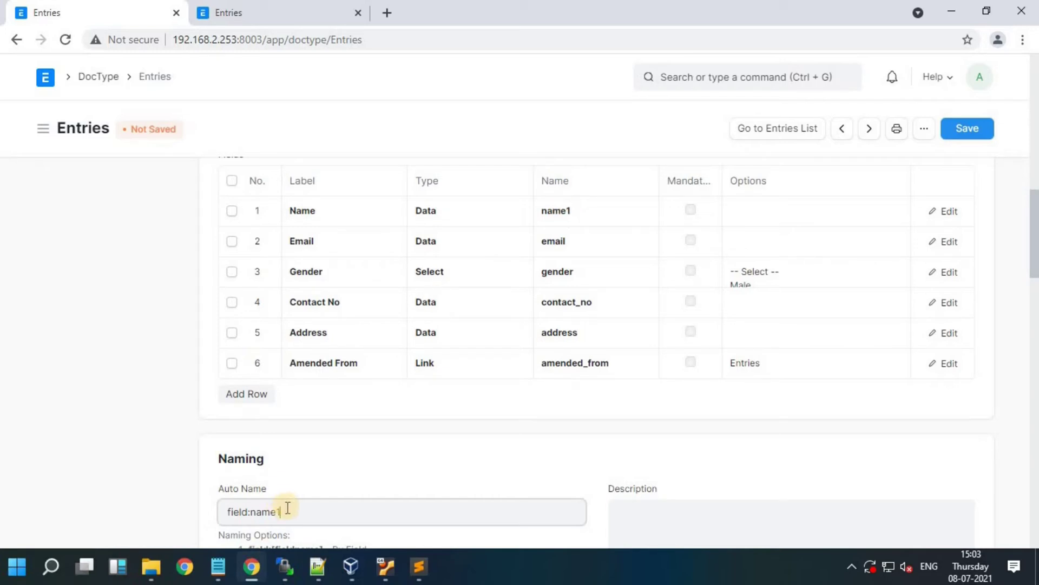
drag(281, 512, 251, 520)
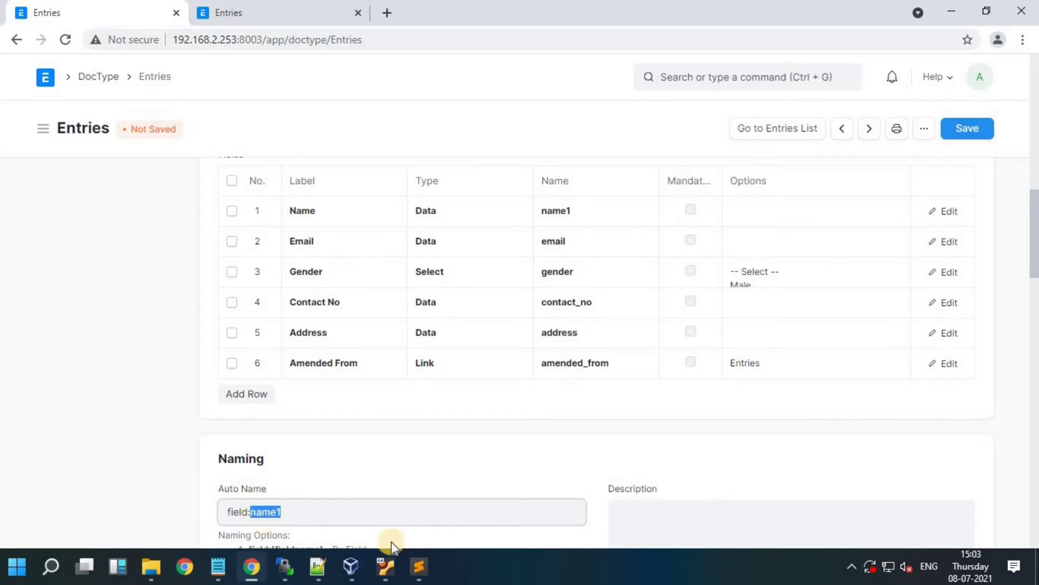
click(969, 131)
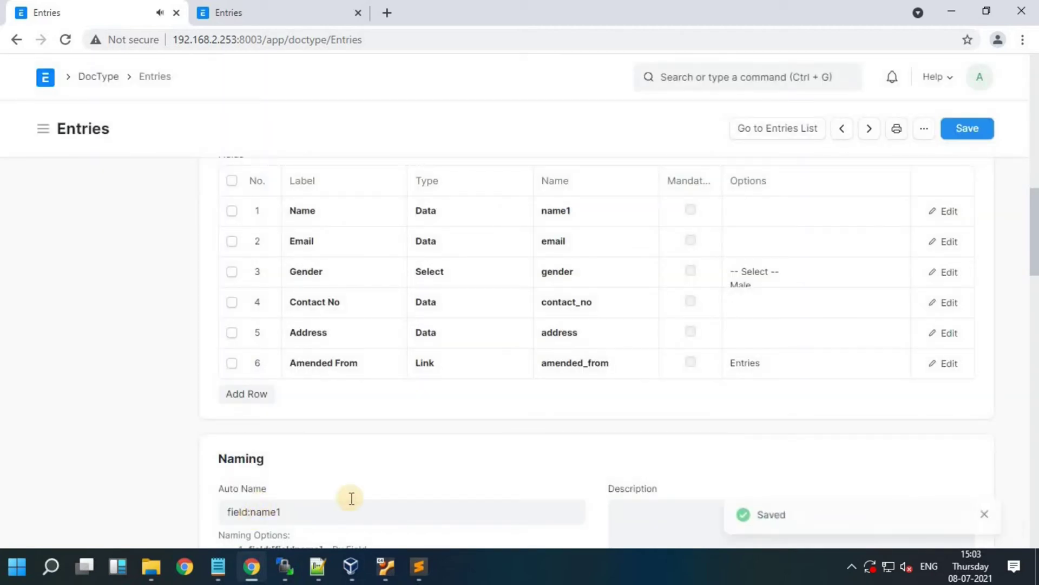
click(764, 135)
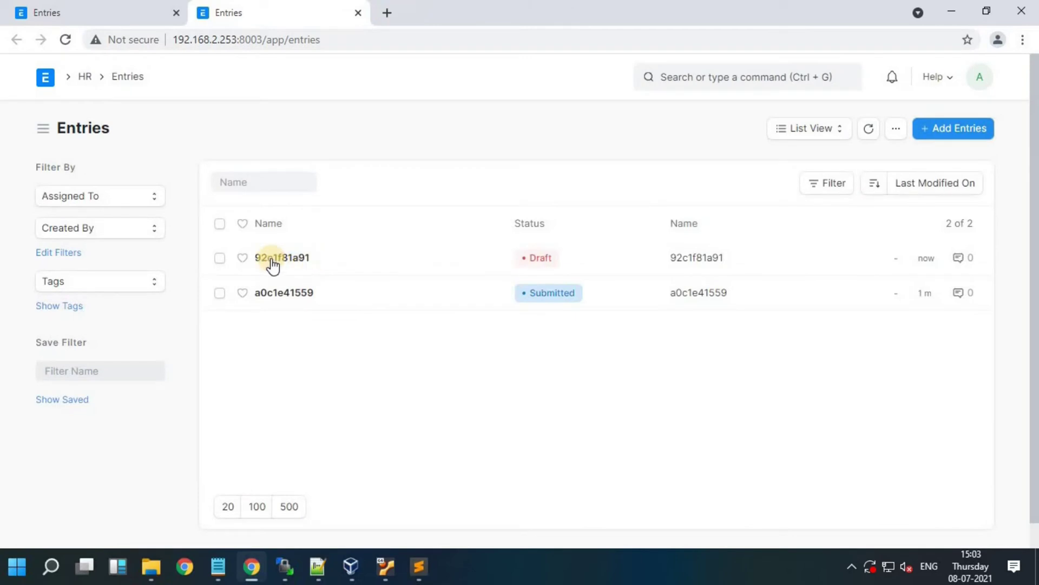
Step: Start a new Entries record named 'Hacking' with an email and Male gender
click(967, 134)
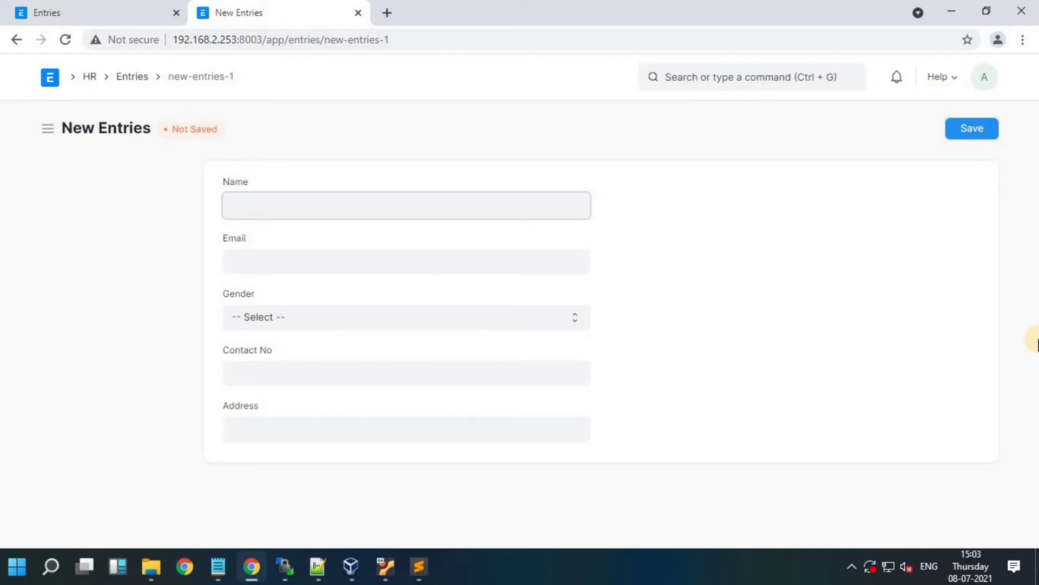
text(Hacking)
click(598, 351)
key(Tab)
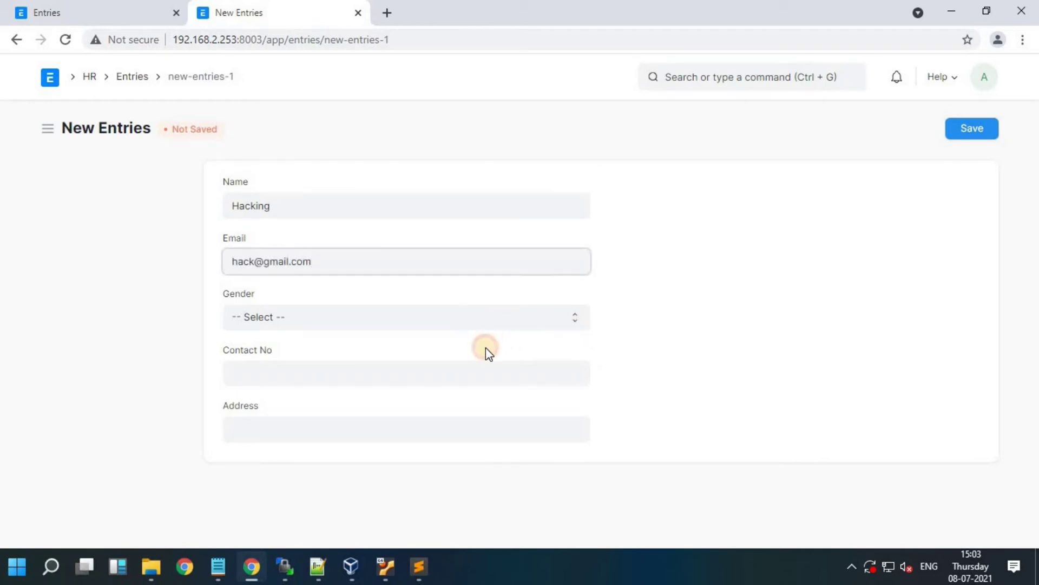
key(Tab)
key(alt+Down)
key(Down)
key(Return)
Step: Add a contact number and address, then save the Hacking record as a draft
key(Tab)
text(123654789)
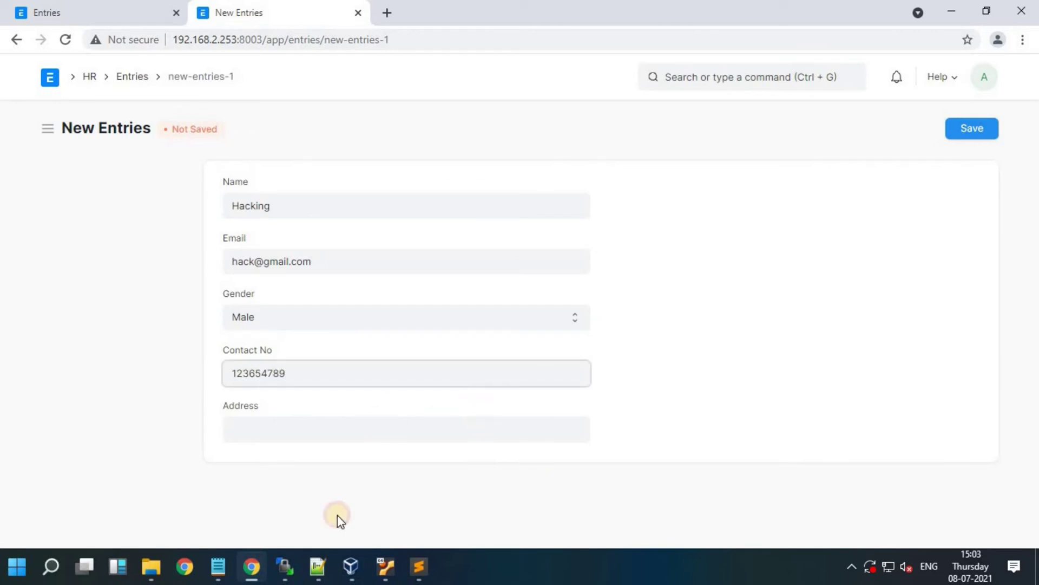
key(Tab)
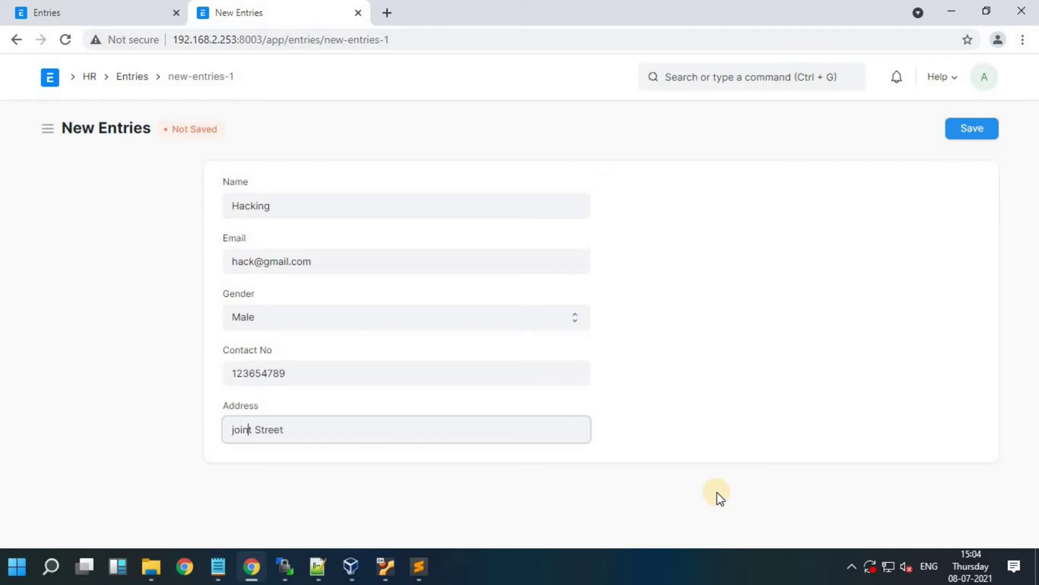
text(J)
click(217, 211)
click(974, 130)
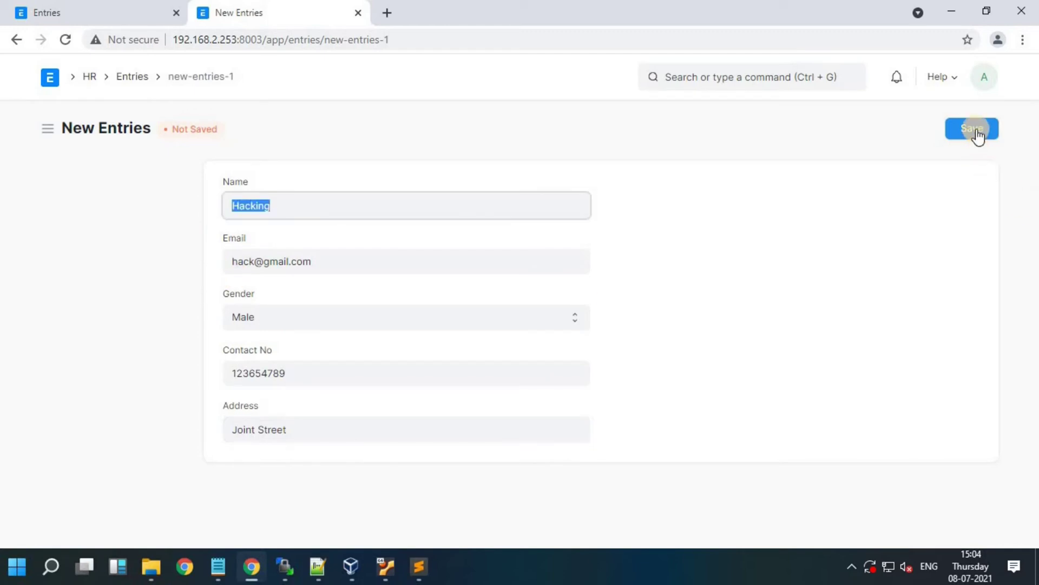
click(109, 126)
drag(108, 130, 80, 138)
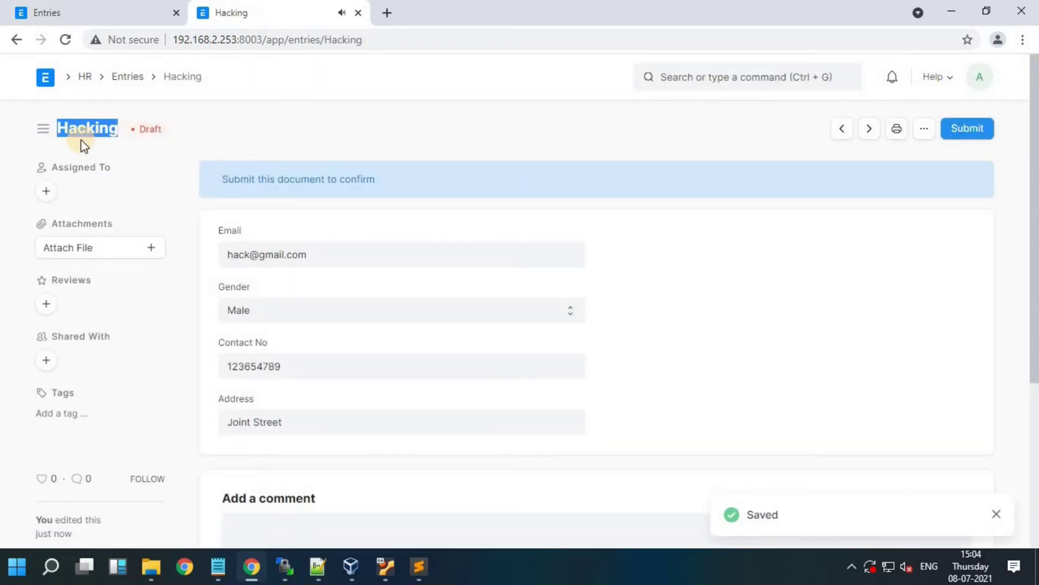
Step: Permanently submit the Hacking record, then open it from the Entries list and go back
click(961, 137)
click(706, 195)
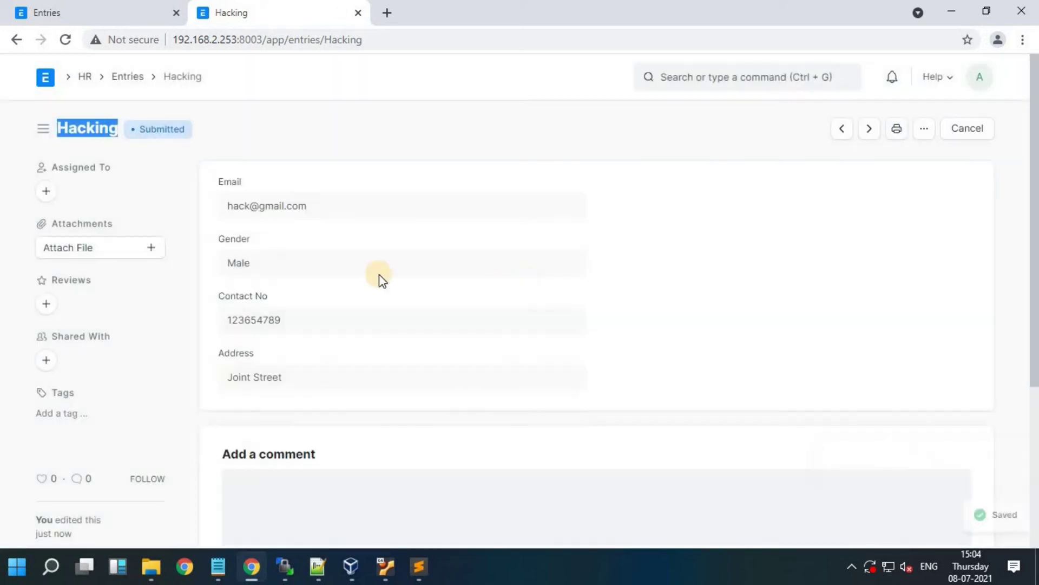
click(122, 76)
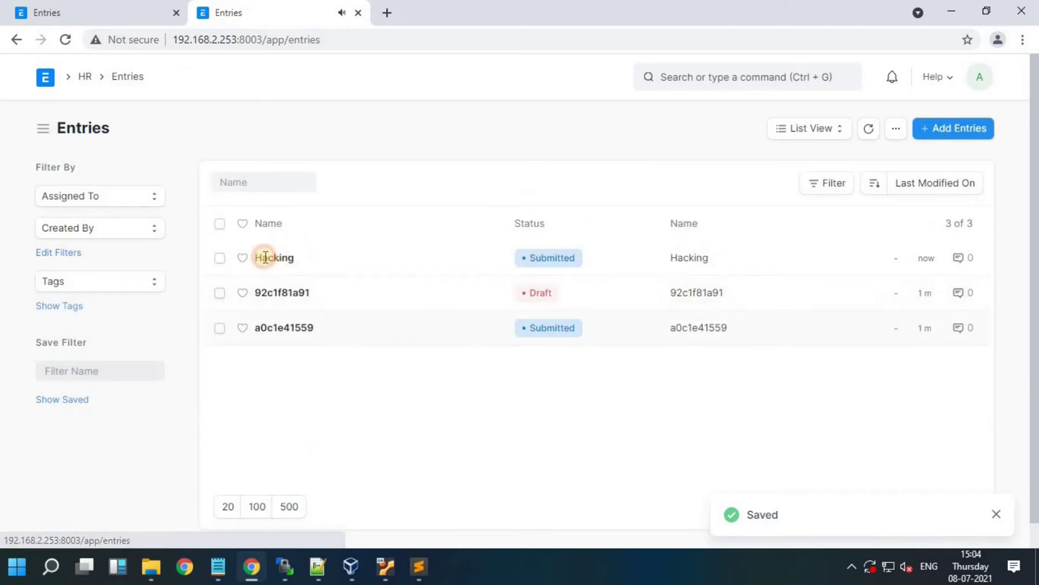
click(262, 259)
click(18, 39)
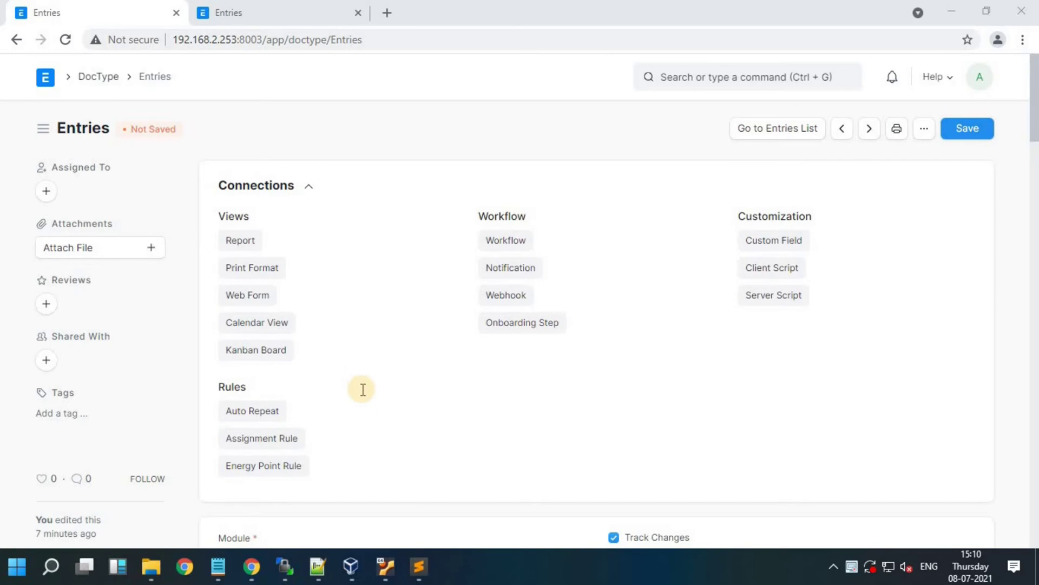
Step: Add a seventh row to the Entries DocType's fields table
scroll(363, 389, down, 13)
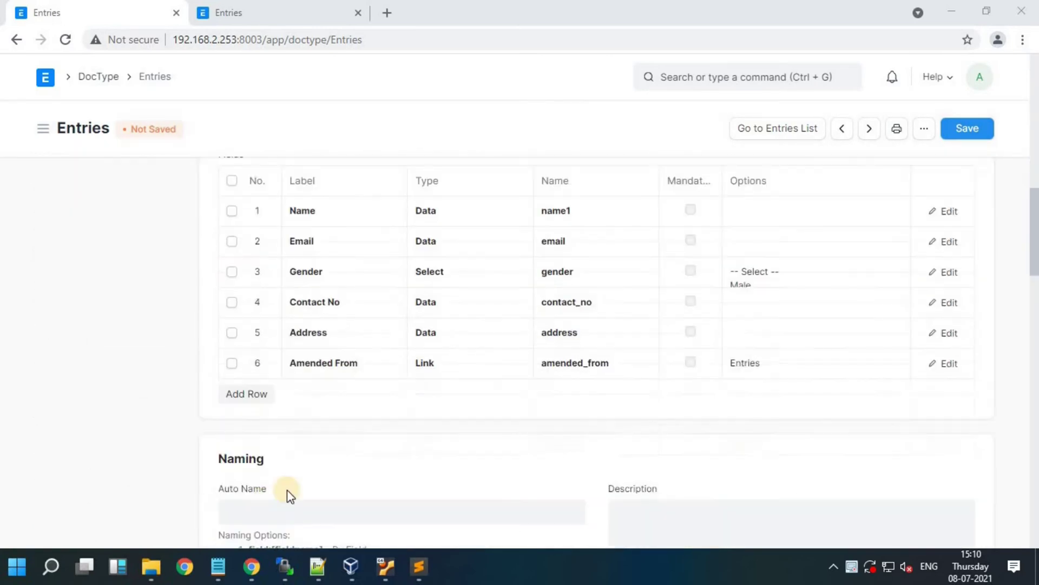
click(259, 397)
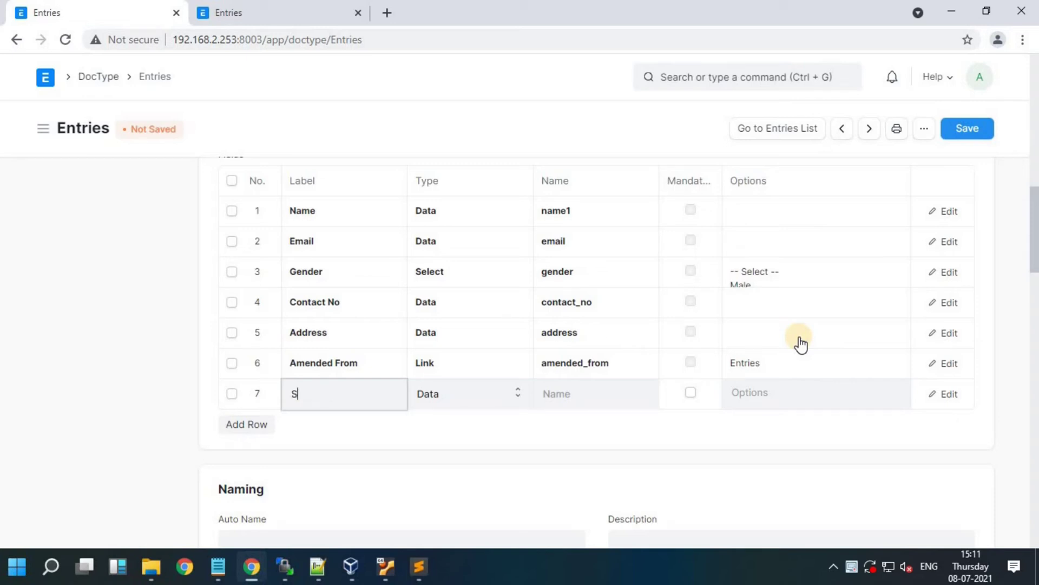
Step: Make row 7 a Select field labelled 'Series' with options ENT-.YYYY.-
text(ies)
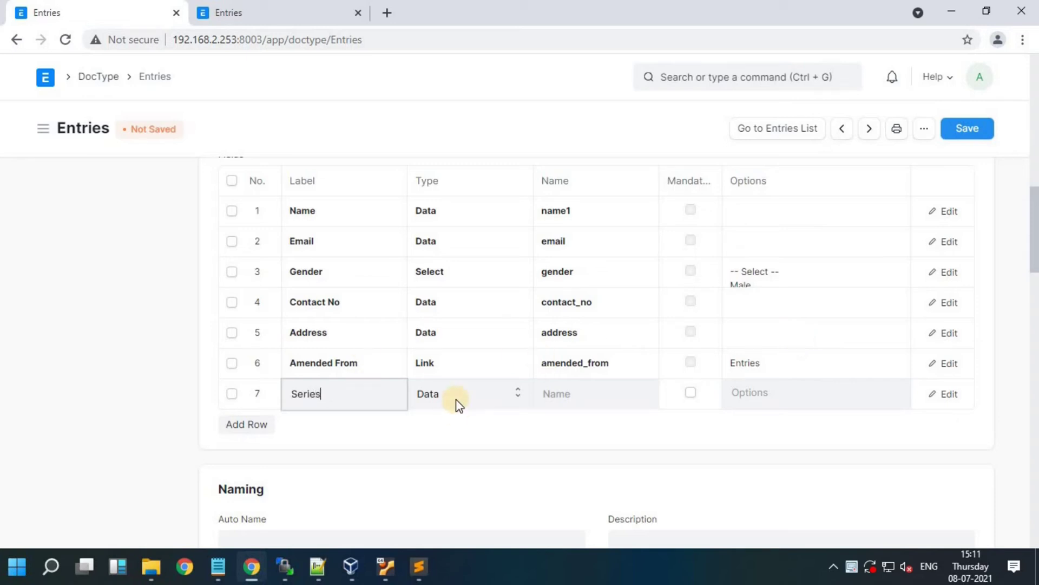
click(456, 393)
text(select)
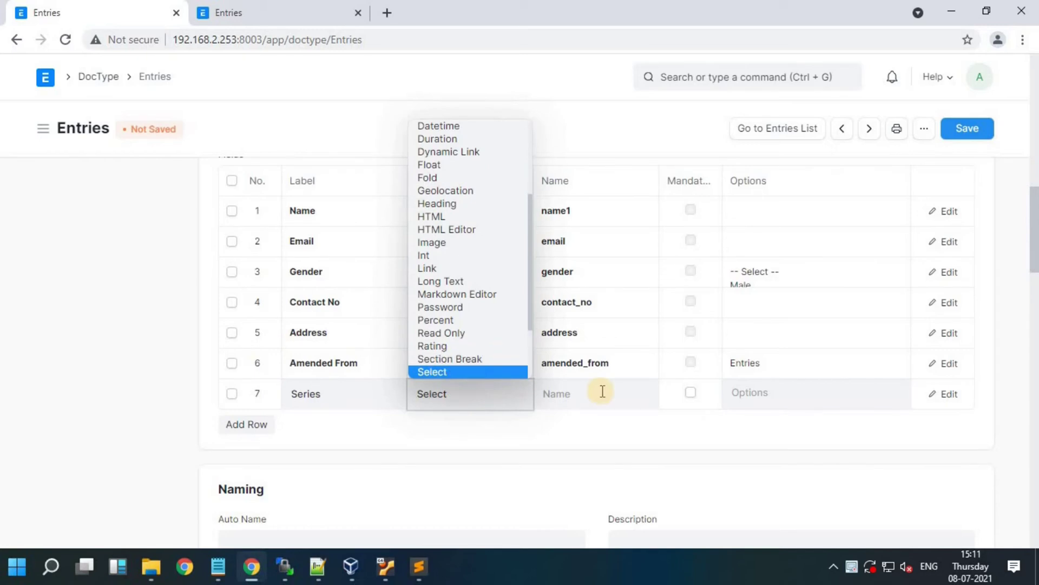
key(Tab)
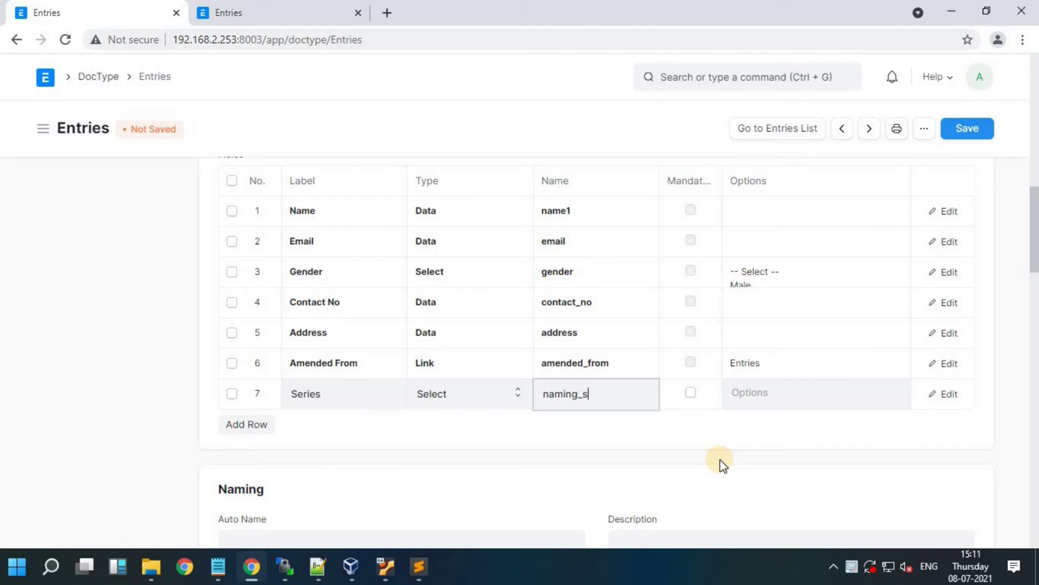
click(758, 396)
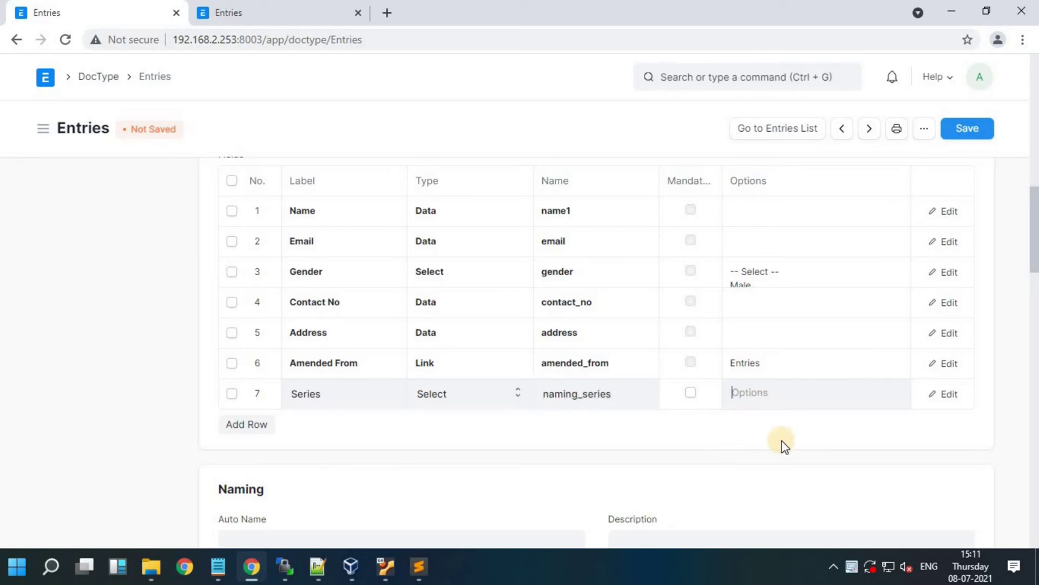
text(ENT-.YYYY.-)
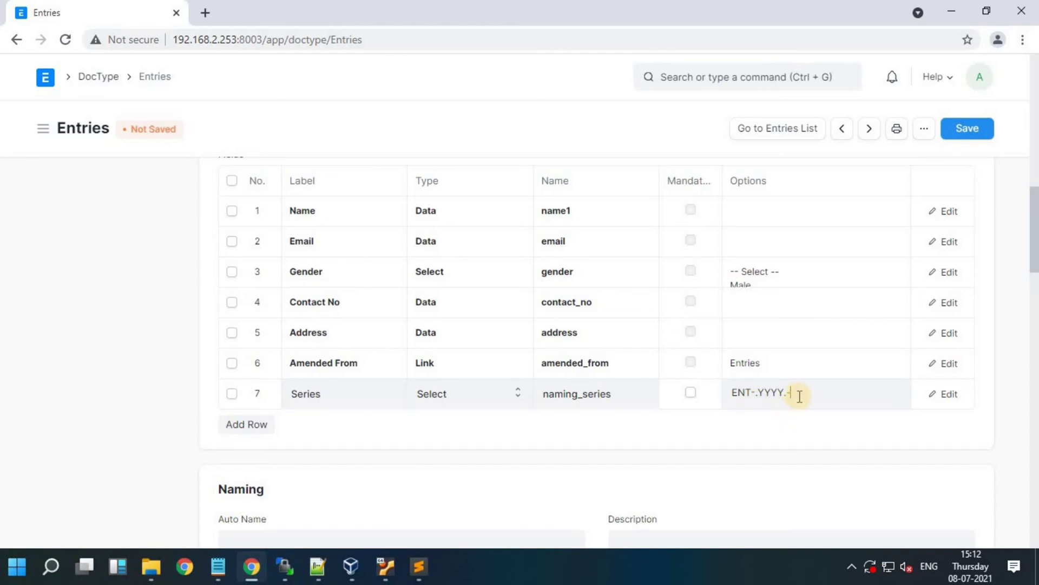
click(798, 394)
text(-)
Step: Move the Series (naming_series) field to the top of the fields table and save
drag(738, 391, 274, 219)
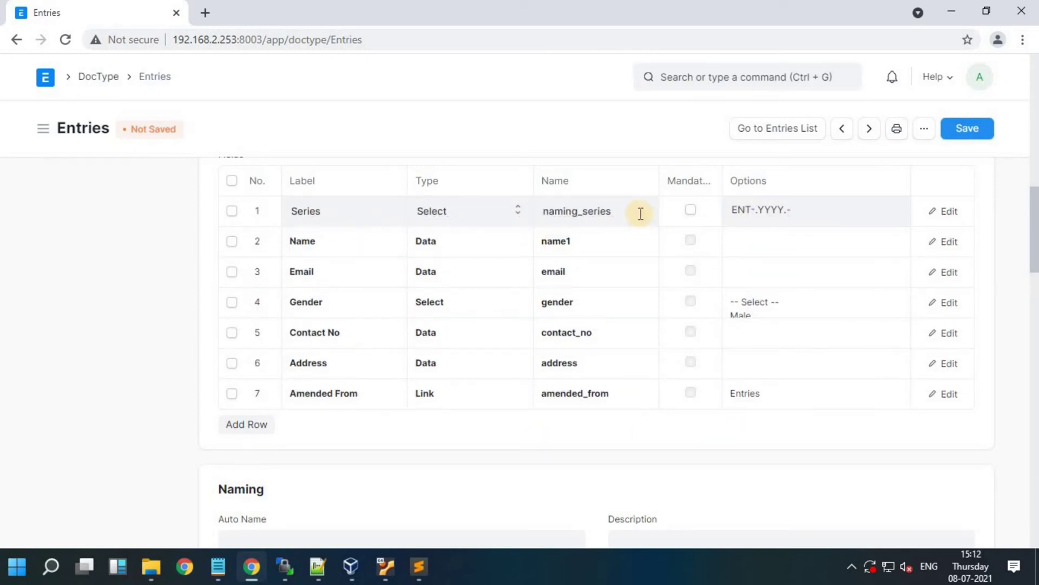
click(566, 214)
double_click(573, 222)
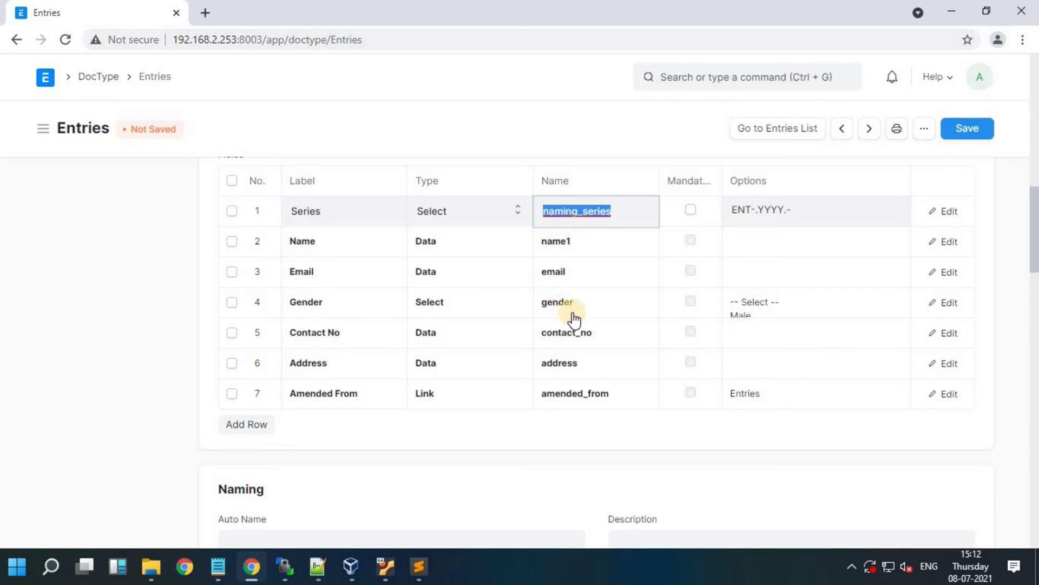
scroll(430, 422, down, 1)
click(959, 149)
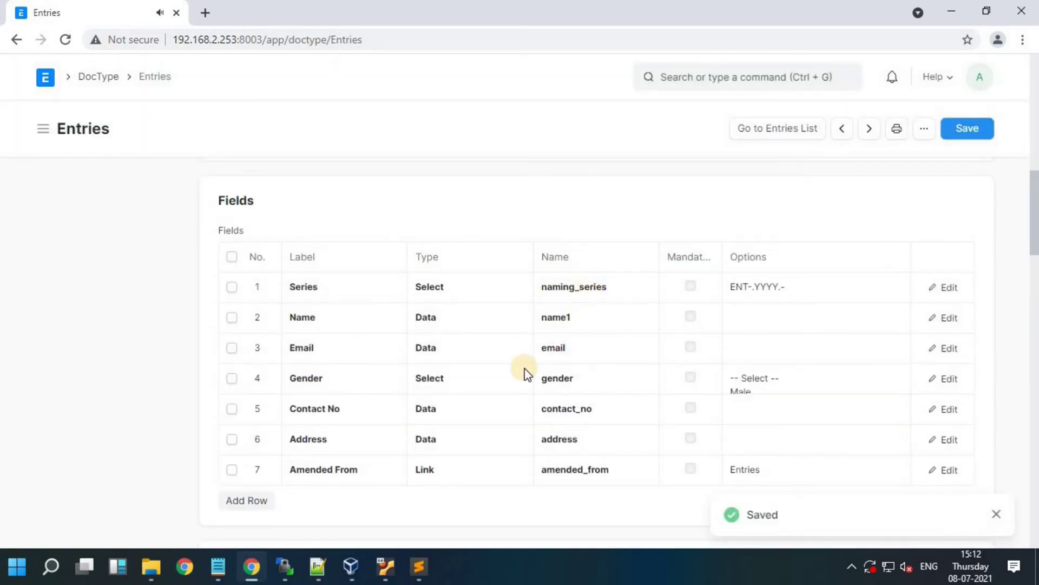
Step: Set Auto Name to naming_series: and save the DocType again
scroll(276, 466, down, 2)
click(301, 466)
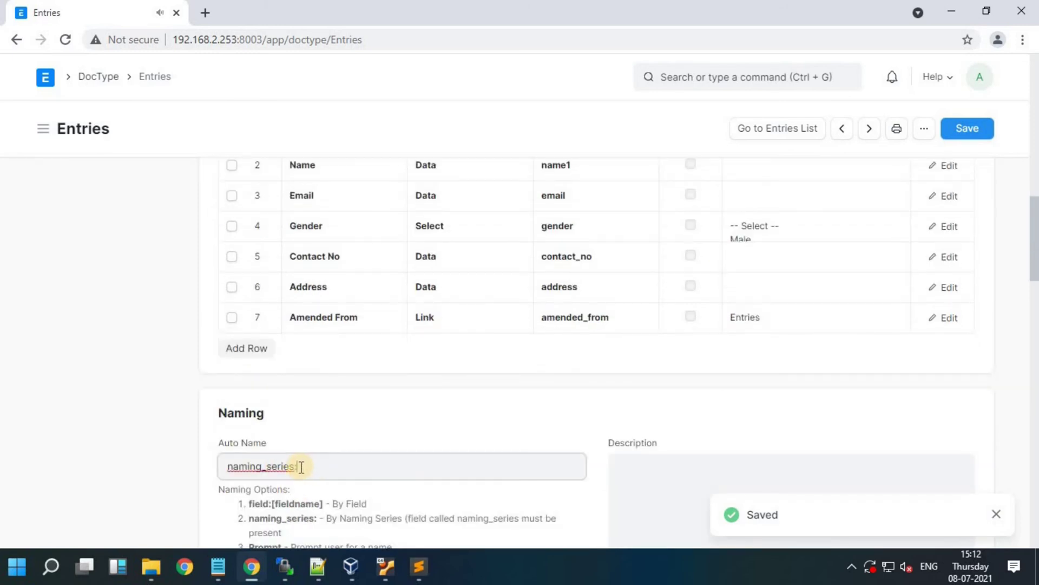
key(ctrl+a)
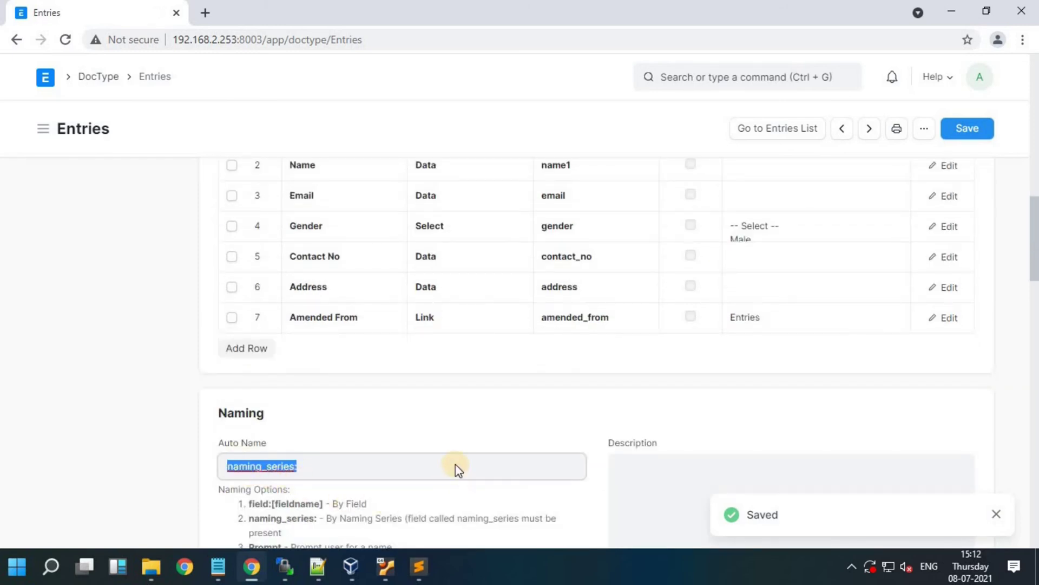
scroll(320, 417, down, 1)
click(276, 398)
key(ctrl+a)
key(End)
click(966, 128)
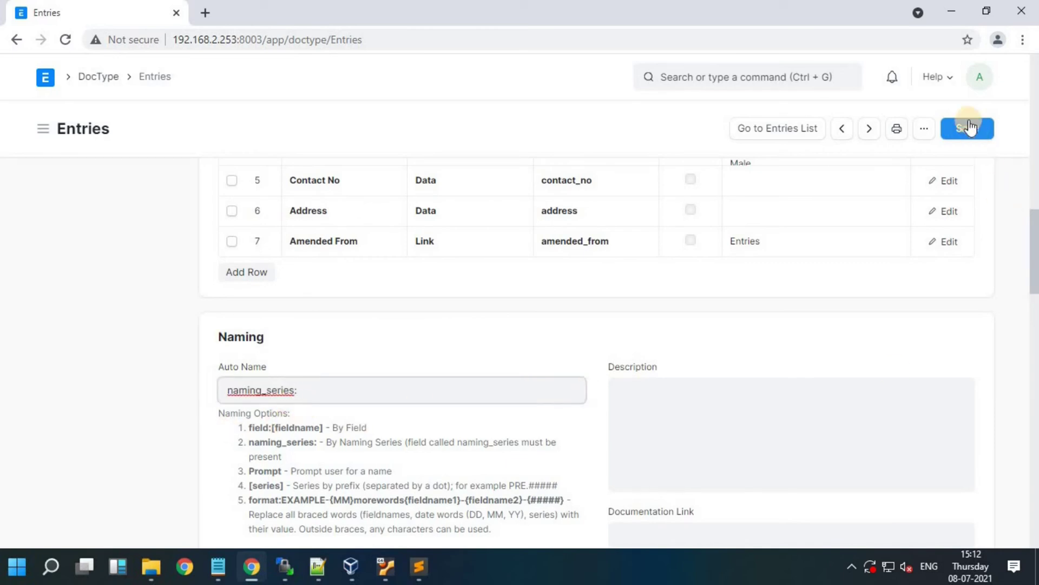
scroll(678, 79, up, 5)
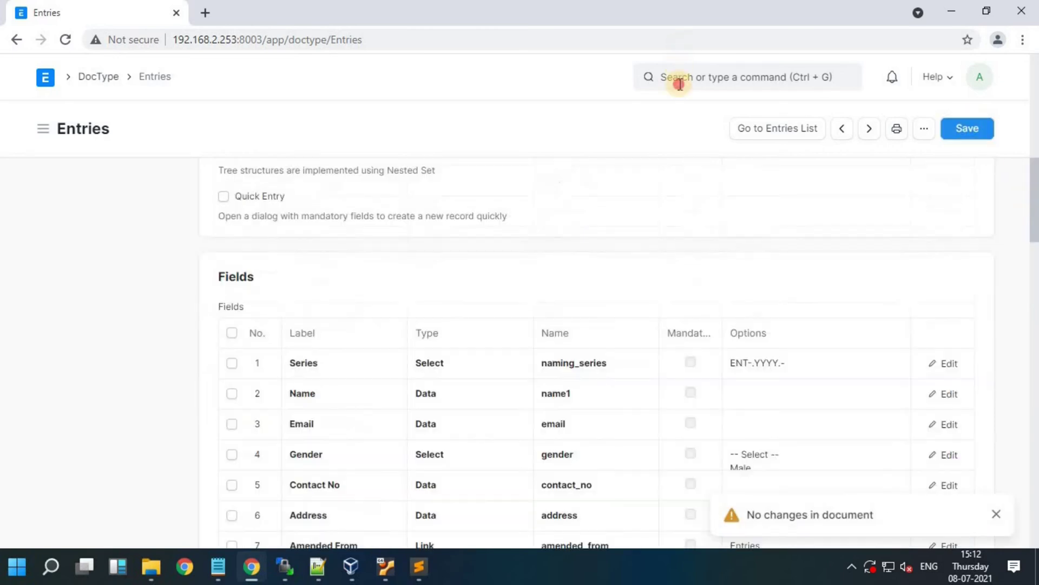
Step: Find and open the Naming Series page through the 'naming' search
key(ctrl+g)
text(NAM)
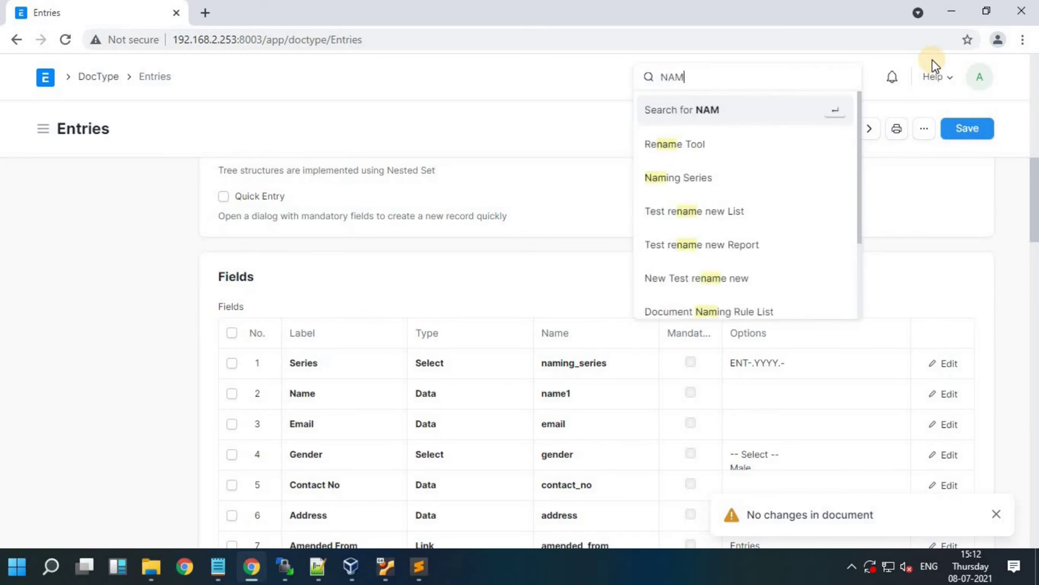
key(BackSpace)
key(BackSpace)
key(BackSpace)
text(naming)
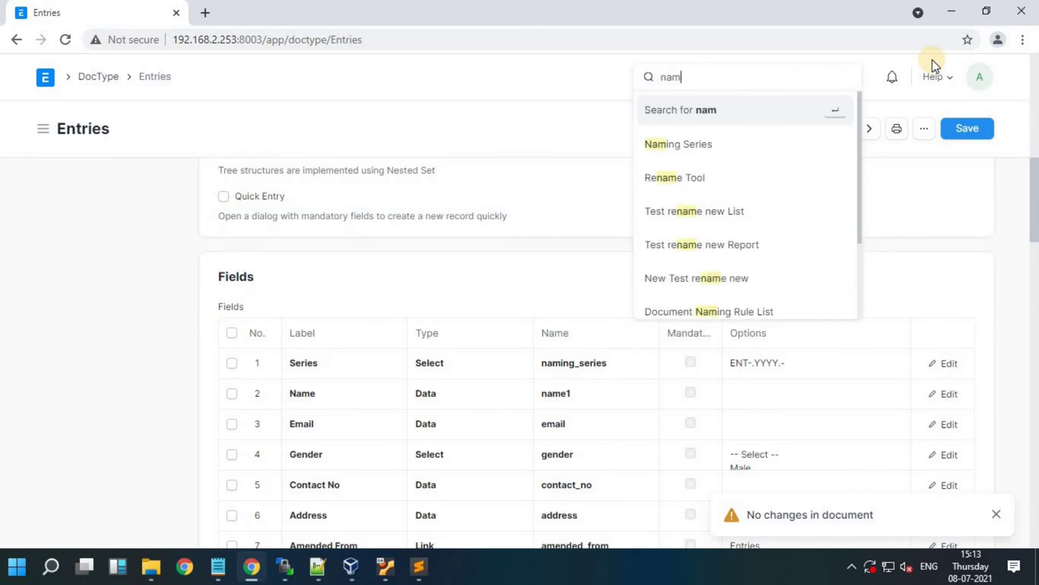
key(Down)
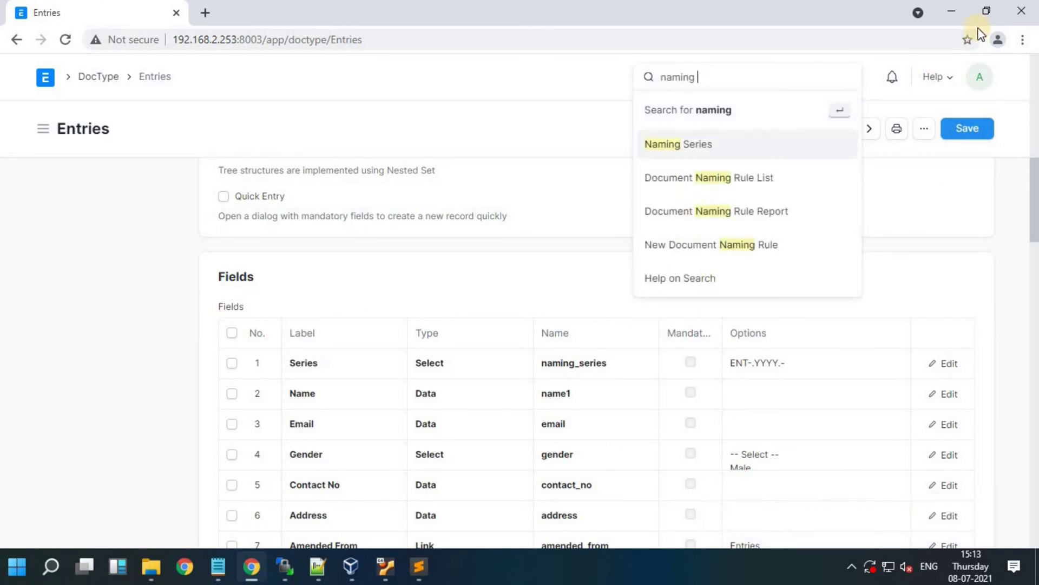
key(Return)
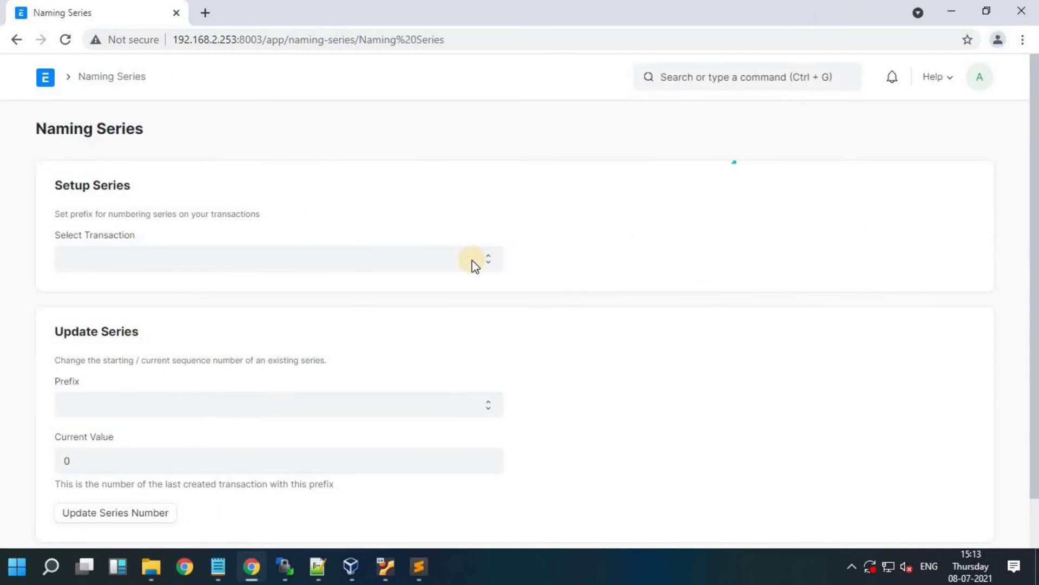
Step: Select Entries as the transaction and update it with the ENT-.YYYY.- series
click(439, 267)
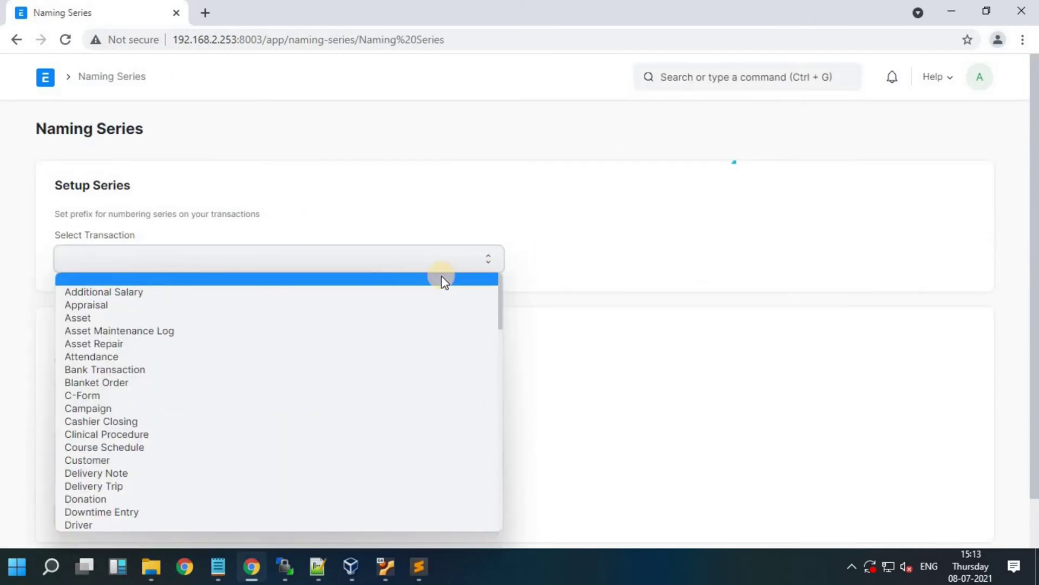
key(e)
scroll(407, 339, down, 8)
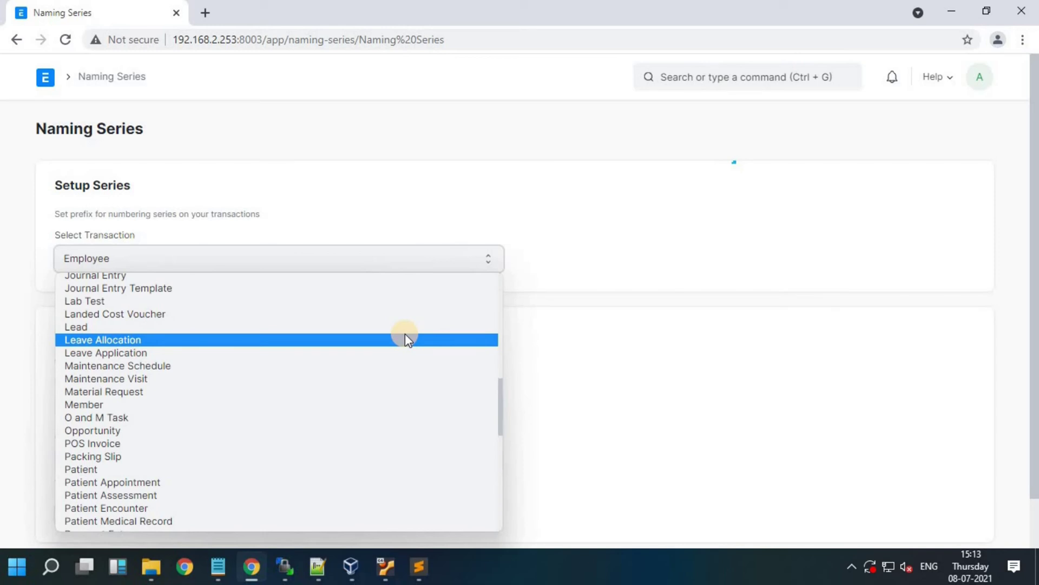
key(e)
key(n)
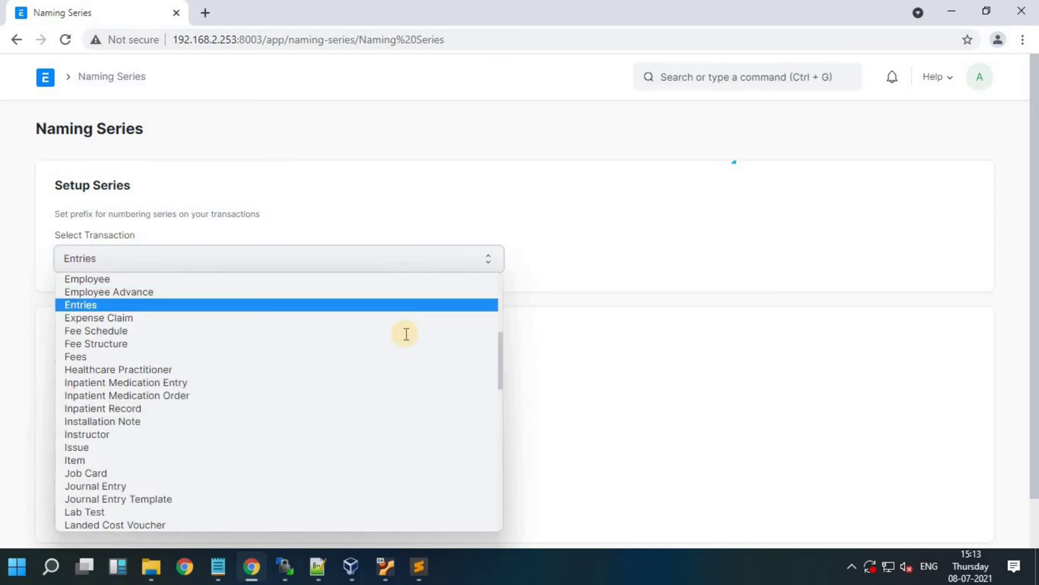
key(Return)
scroll(112, 397, down, 3)
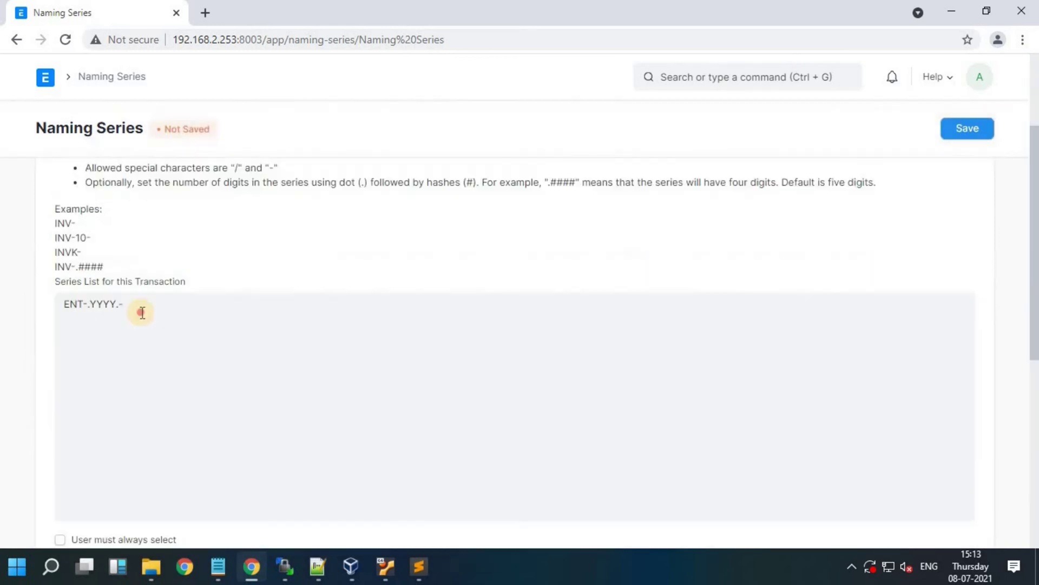
drag(60, 304, 118, 367)
scroll(92, 409, down, 4)
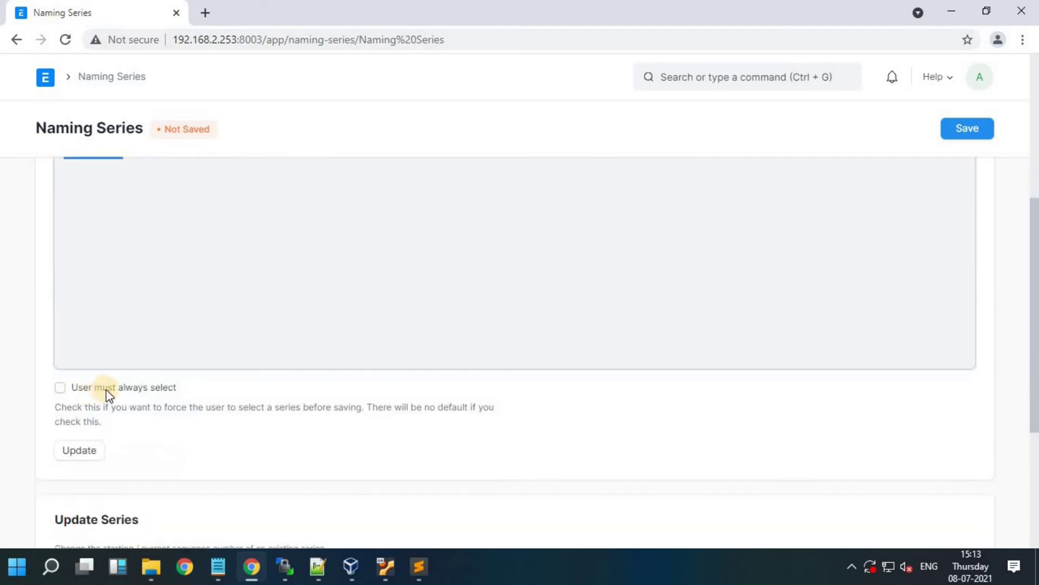
click(89, 382)
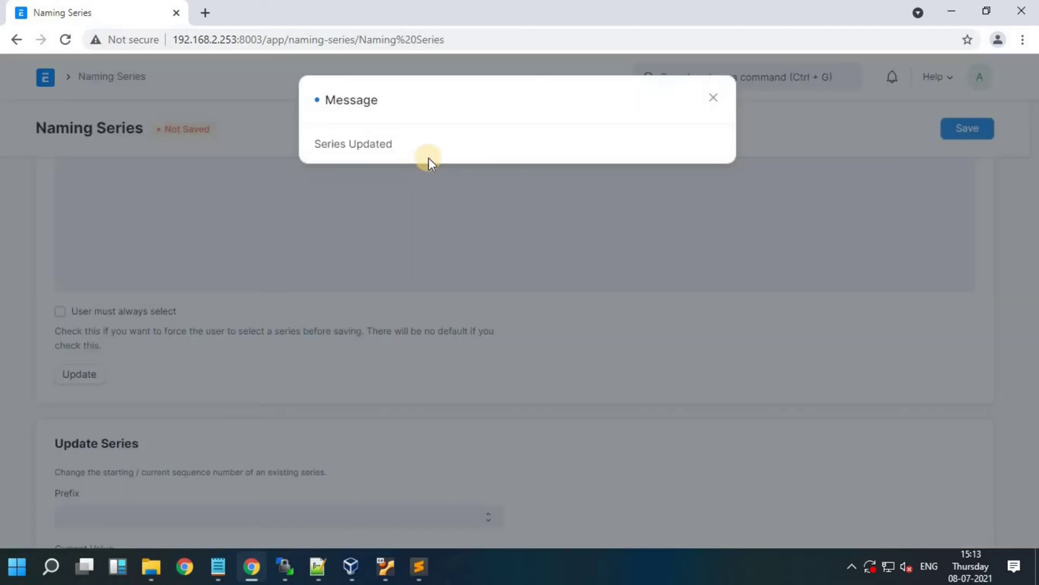
click(210, 447)
Step: Check the series' Current Value of 0, then go back to the Entries DocType
scroll(151, 395, down, 3)
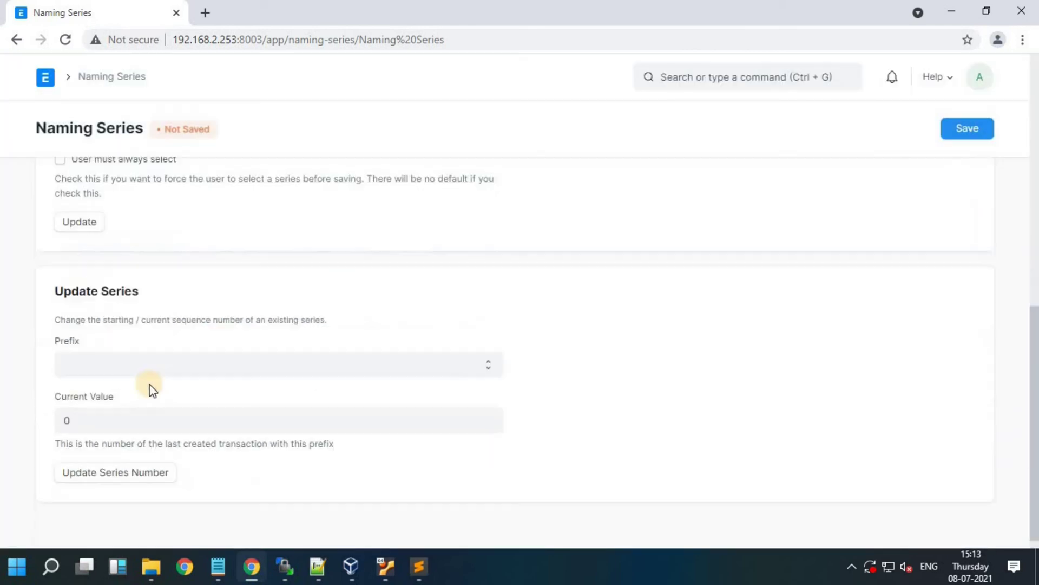
click(72, 425)
key(ctrl+a)
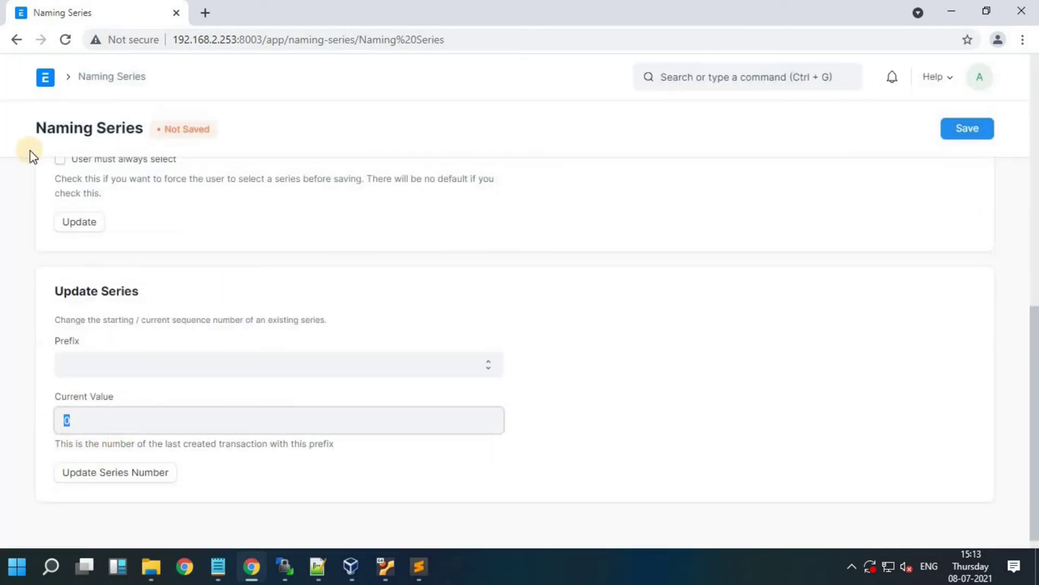
click(17, 40)
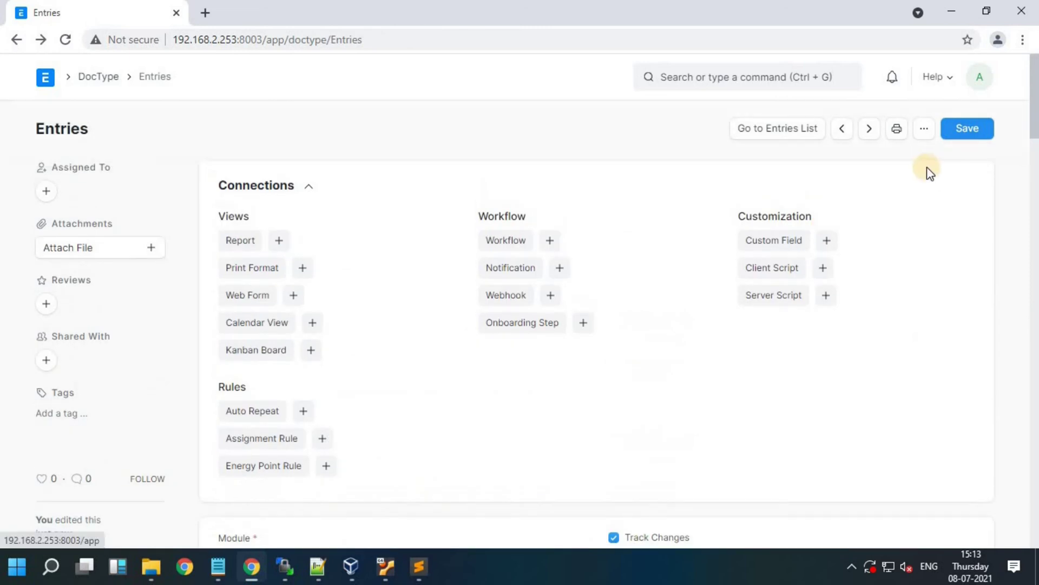
Step: Start a new Entries record on the ENT-.YYYY.- series named 'Tech soft' with an email
click(803, 134)
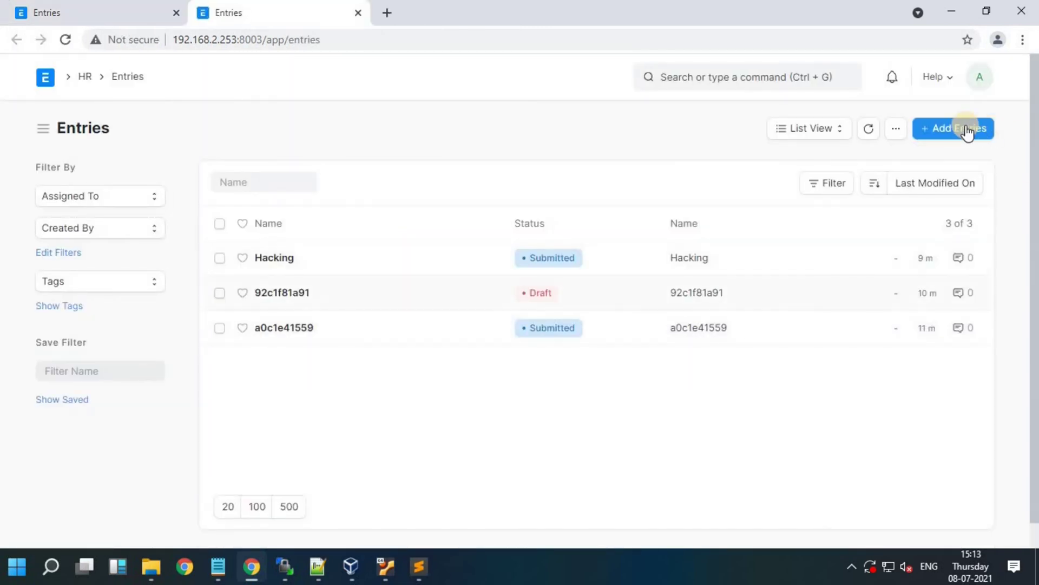
key(ctrl+b)
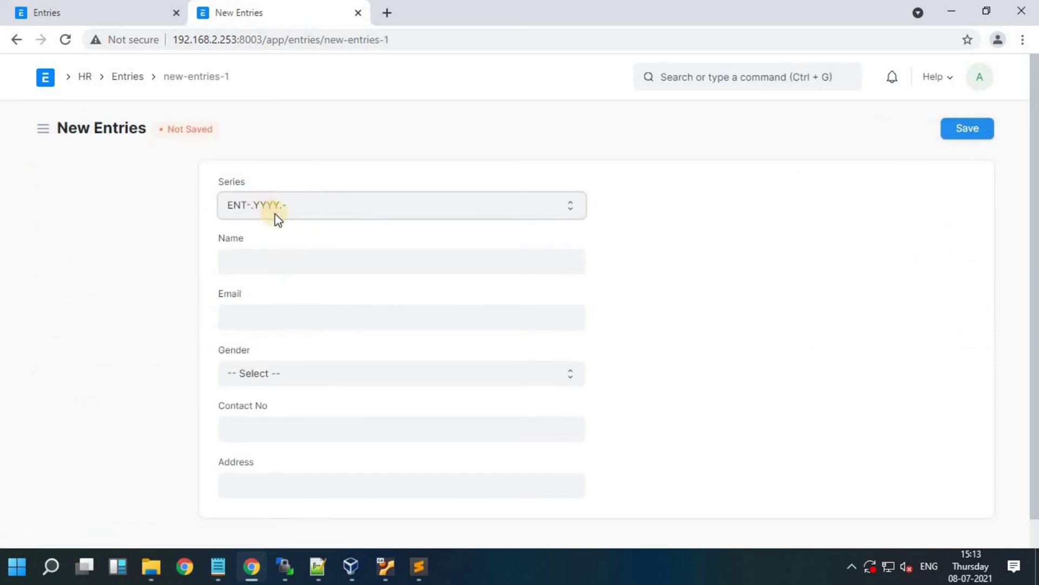
click(274, 211)
click(295, 265)
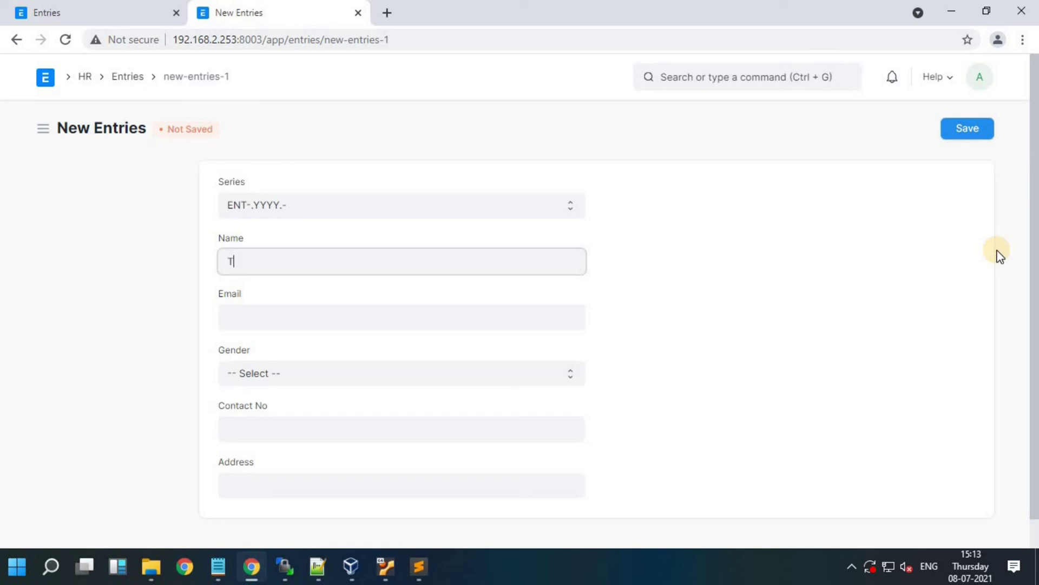
text(Tech soft)
key(Tab)
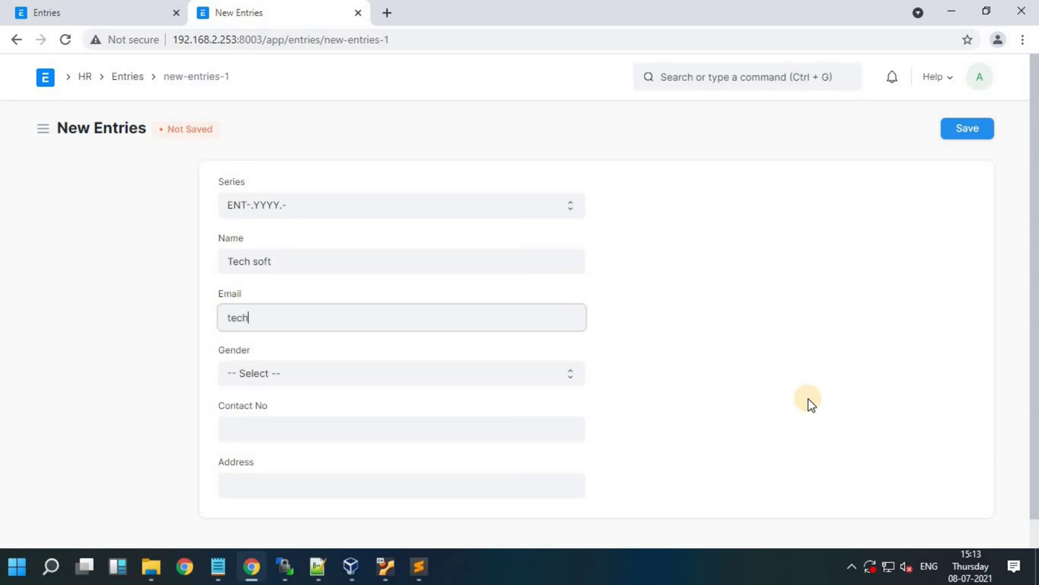
Step: Set gender to Male and fill in a contact number and address
click(291, 381)
click(290, 407)
click(285, 382)
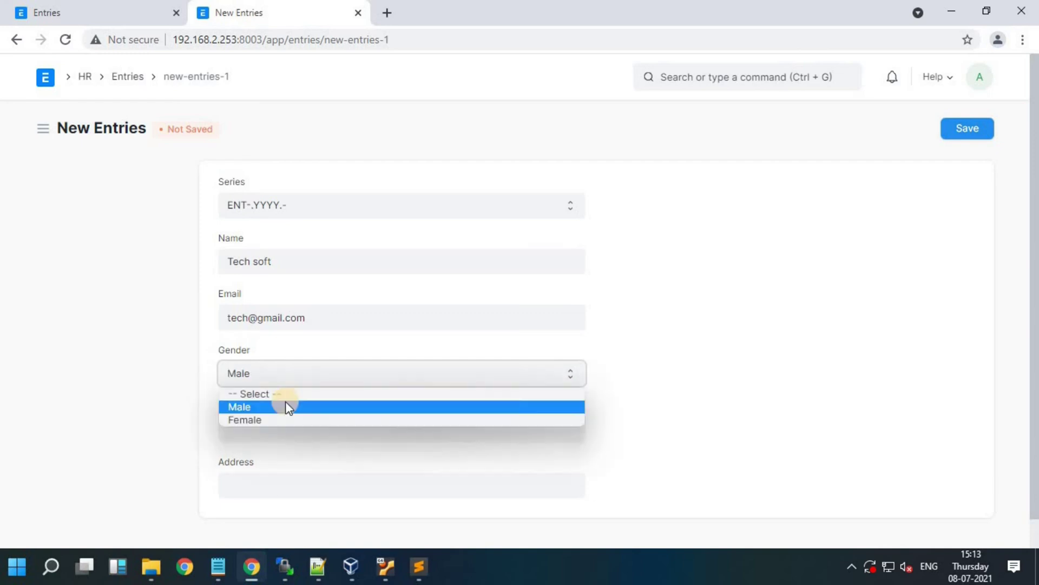
click(695, 480)
key(Tab)
text(123456987)
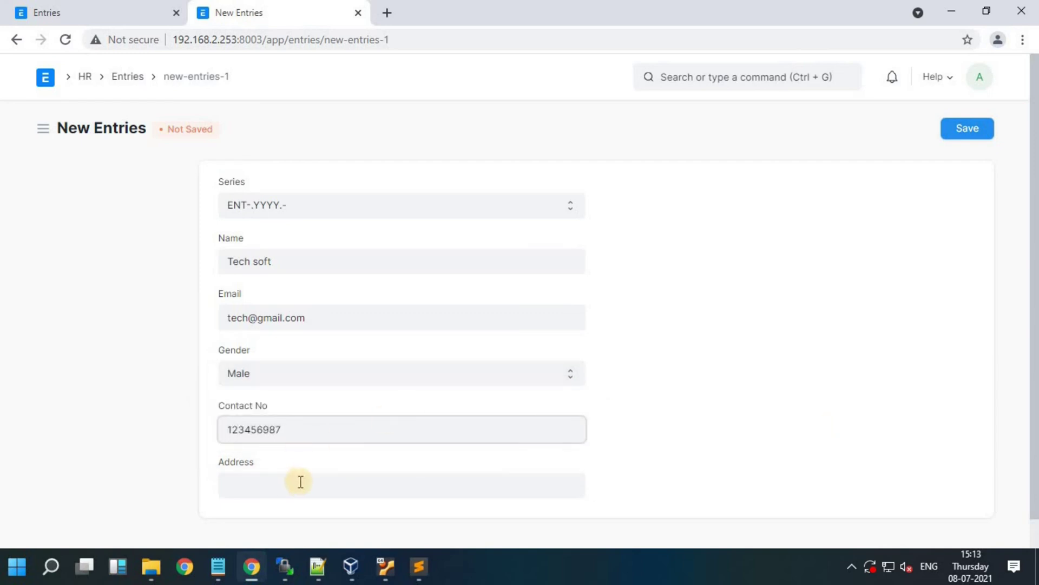
text(0)
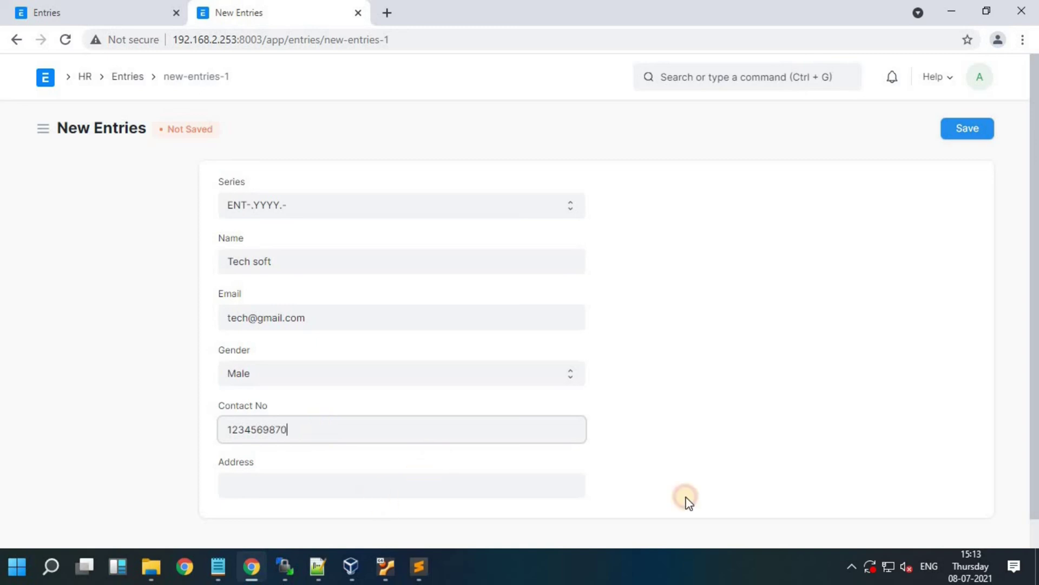
key(Tab)
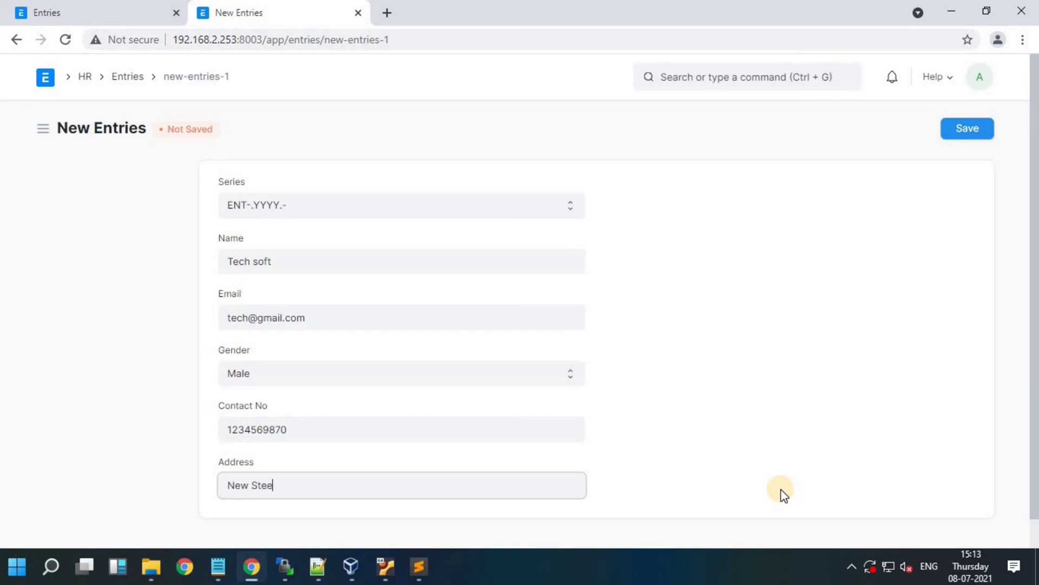
text(New Street)
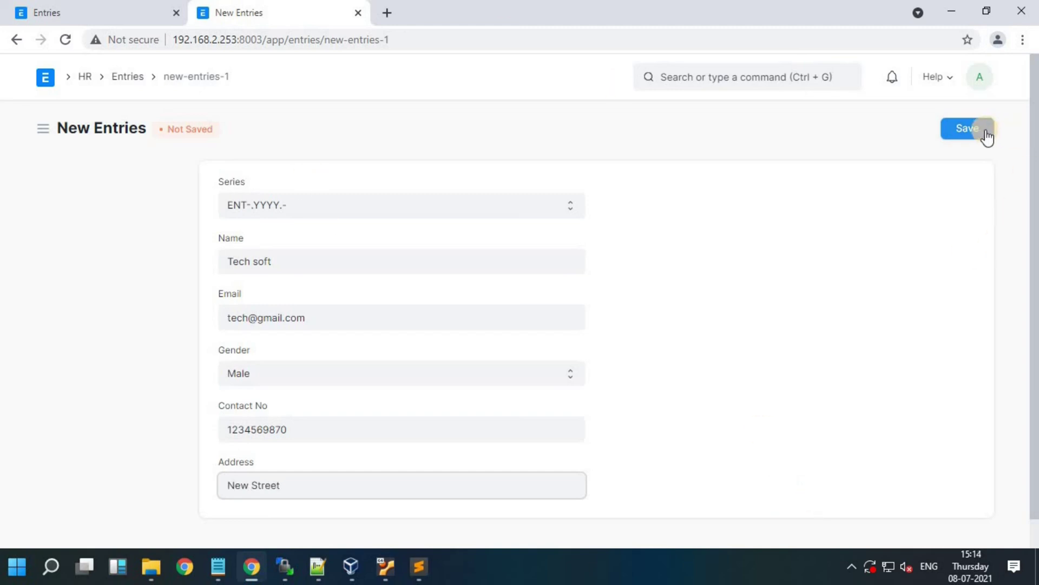
Step: Save the Tech soft entry, confirm it is named ENT-2021-00001, and check it in the Entries list
click(981, 132)
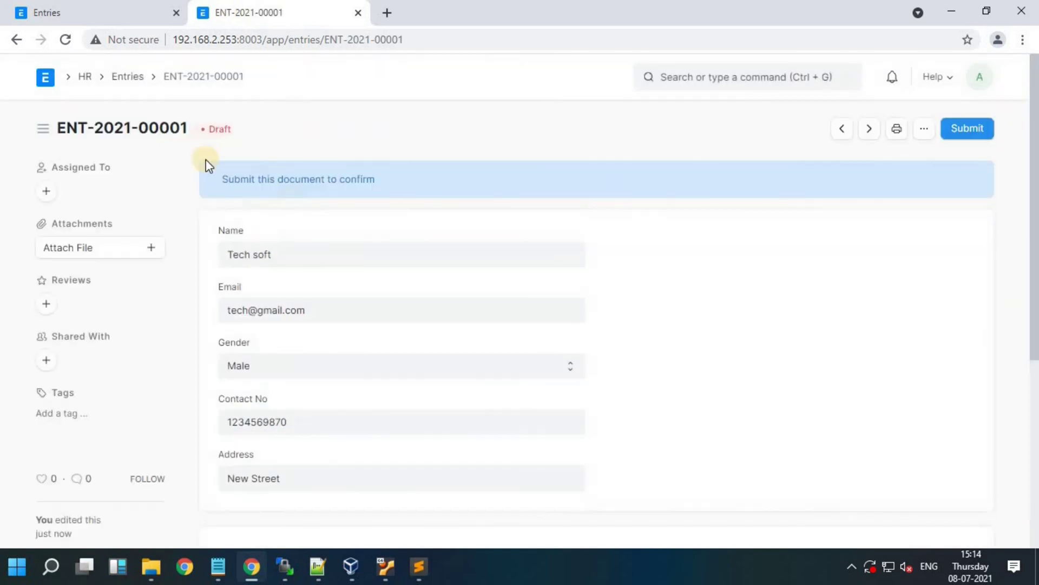
drag(187, 129, 55, 134)
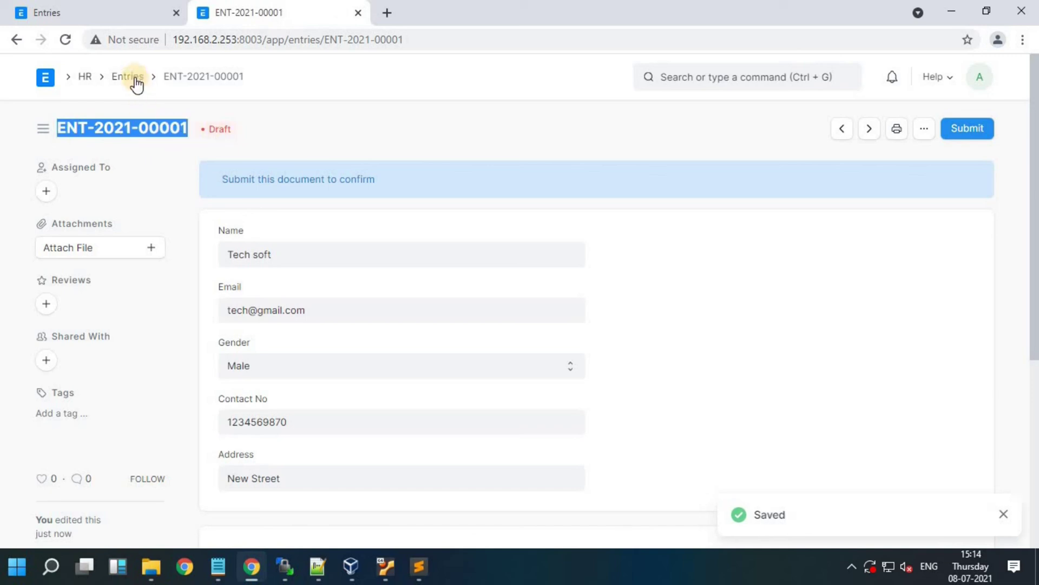
key(alt+Left)
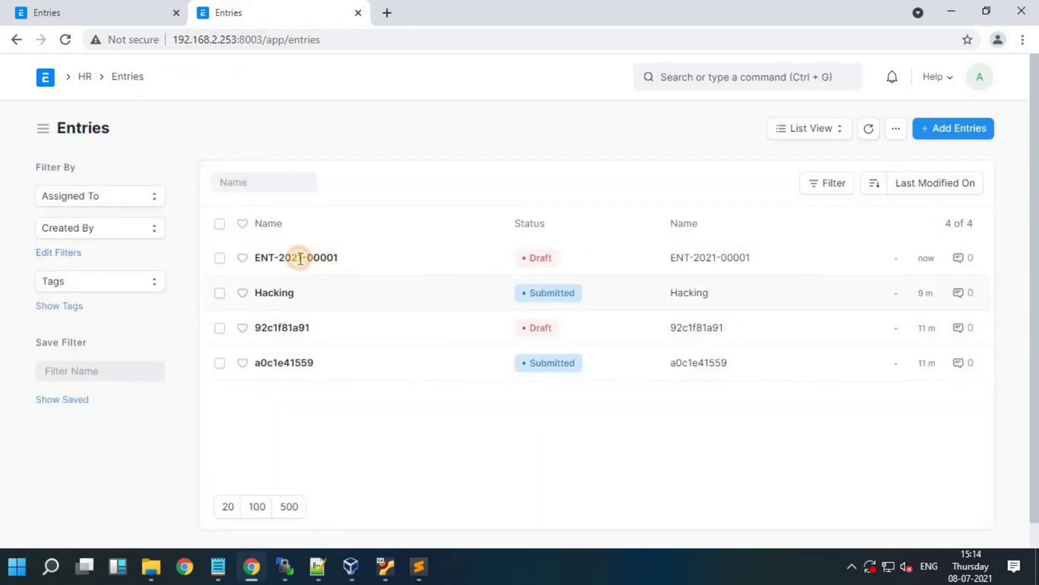
drag(261, 258, 340, 259)
key(alt+Right)
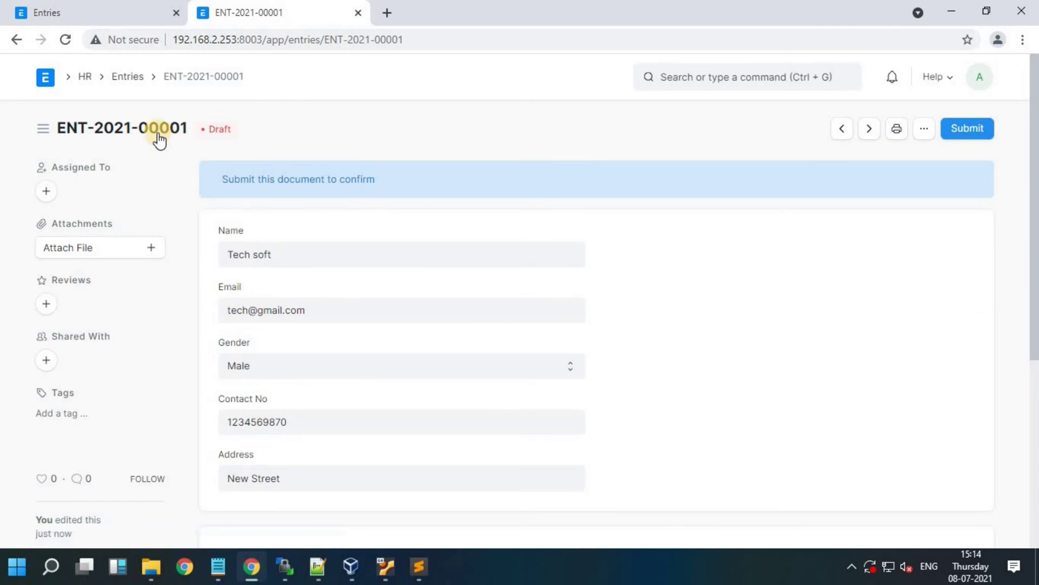
click(130, 77)
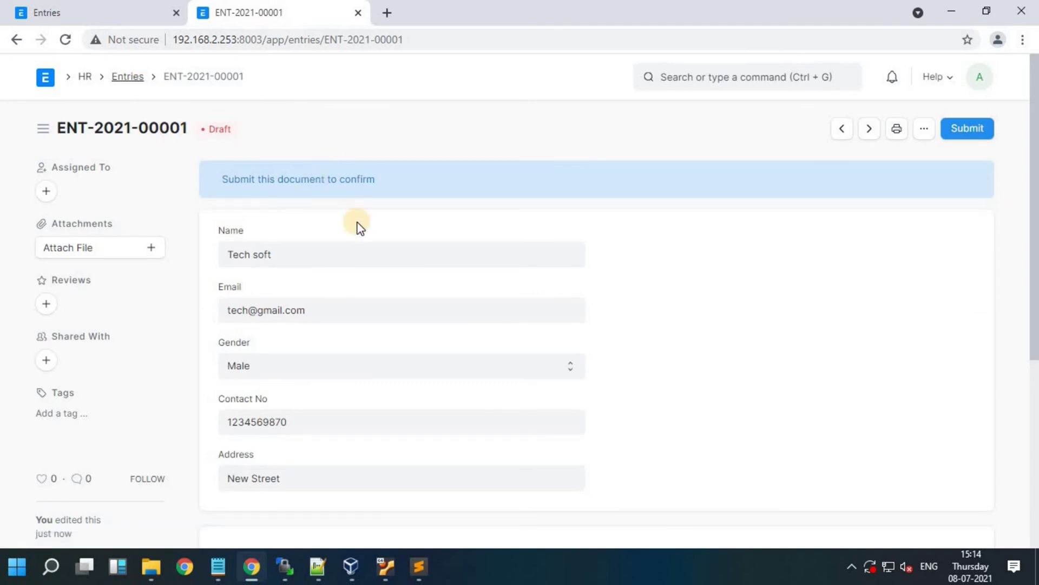